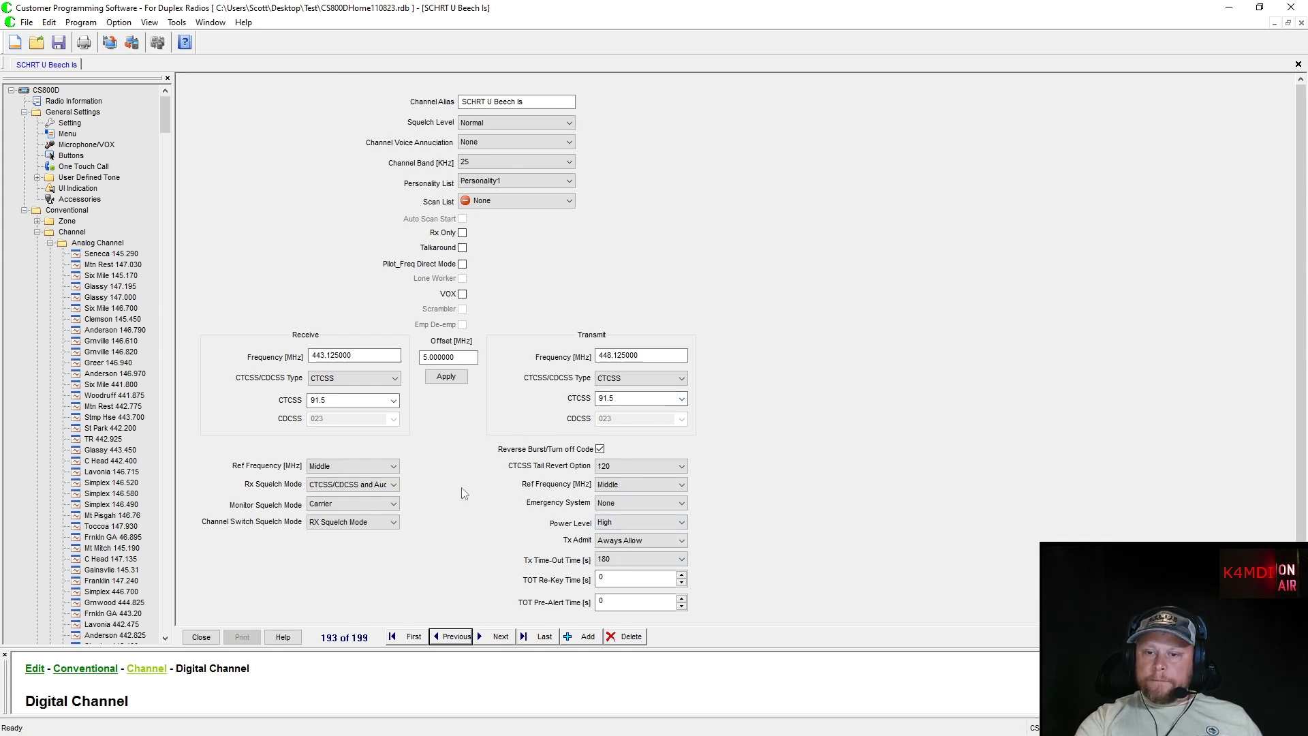
Step: Examine the analog and digital channel lists, and browse forward through the analog channel records to SCHRT U Barnwell
{"action": "double_click", "coordinate": [80, 242]}
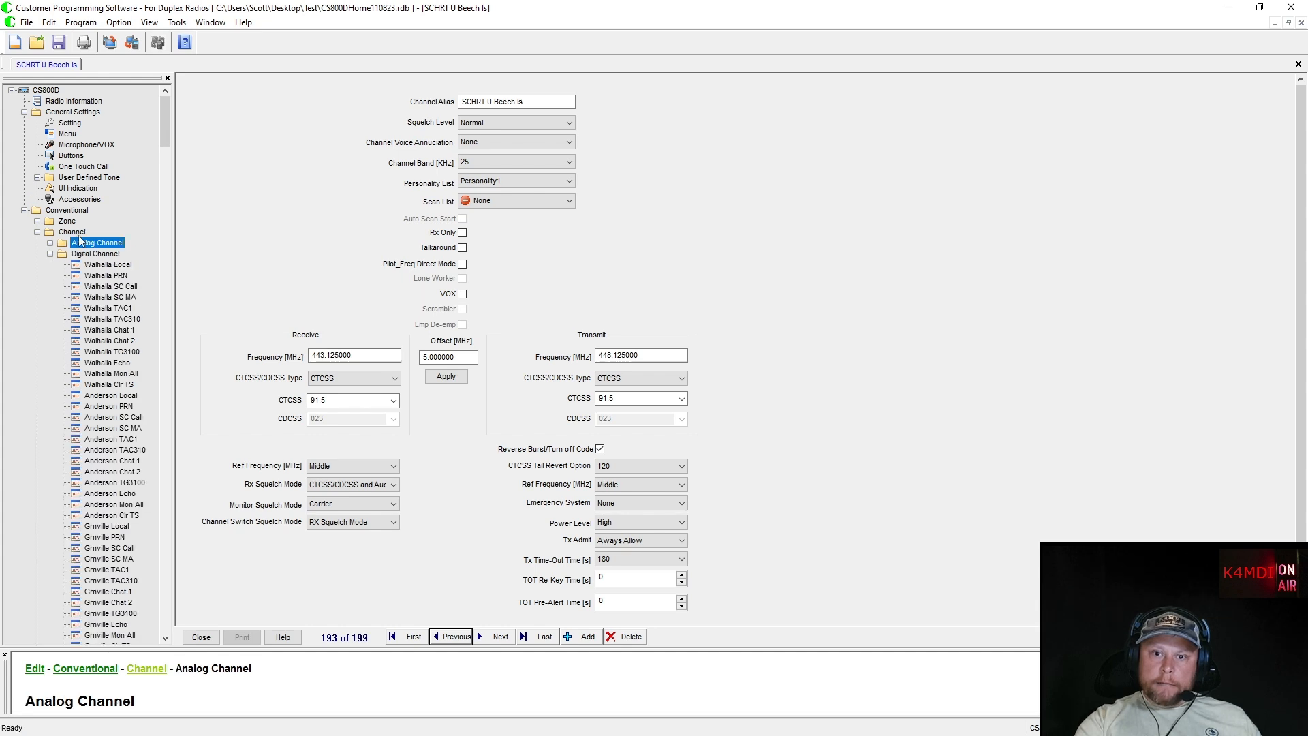
{"action": "left_click", "coordinate": [49, 254]}
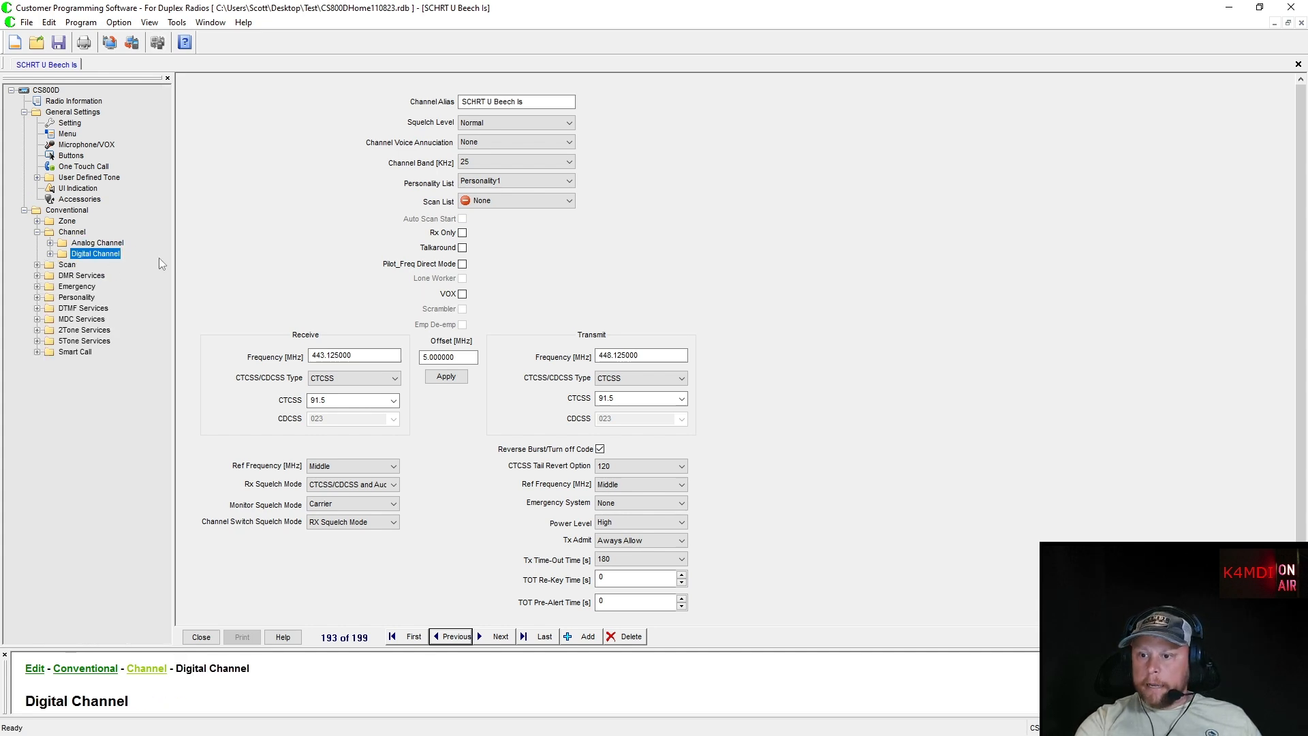
{"action": "left_click", "coordinate": [51, 243]}
{"action": "left_click_drag", "start_coordinate": [165, 202], "coordinate": [171, 171]}
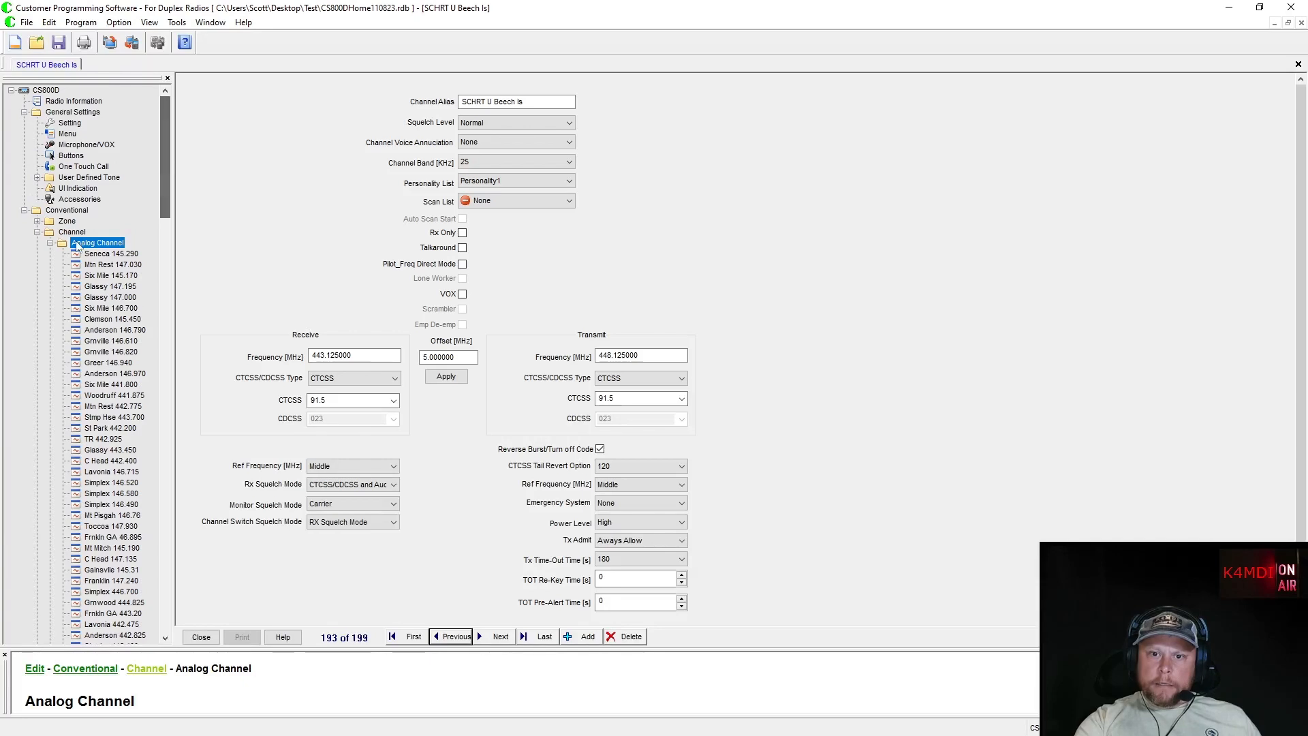
{"action": "left_click", "coordinate": [50, 243]}
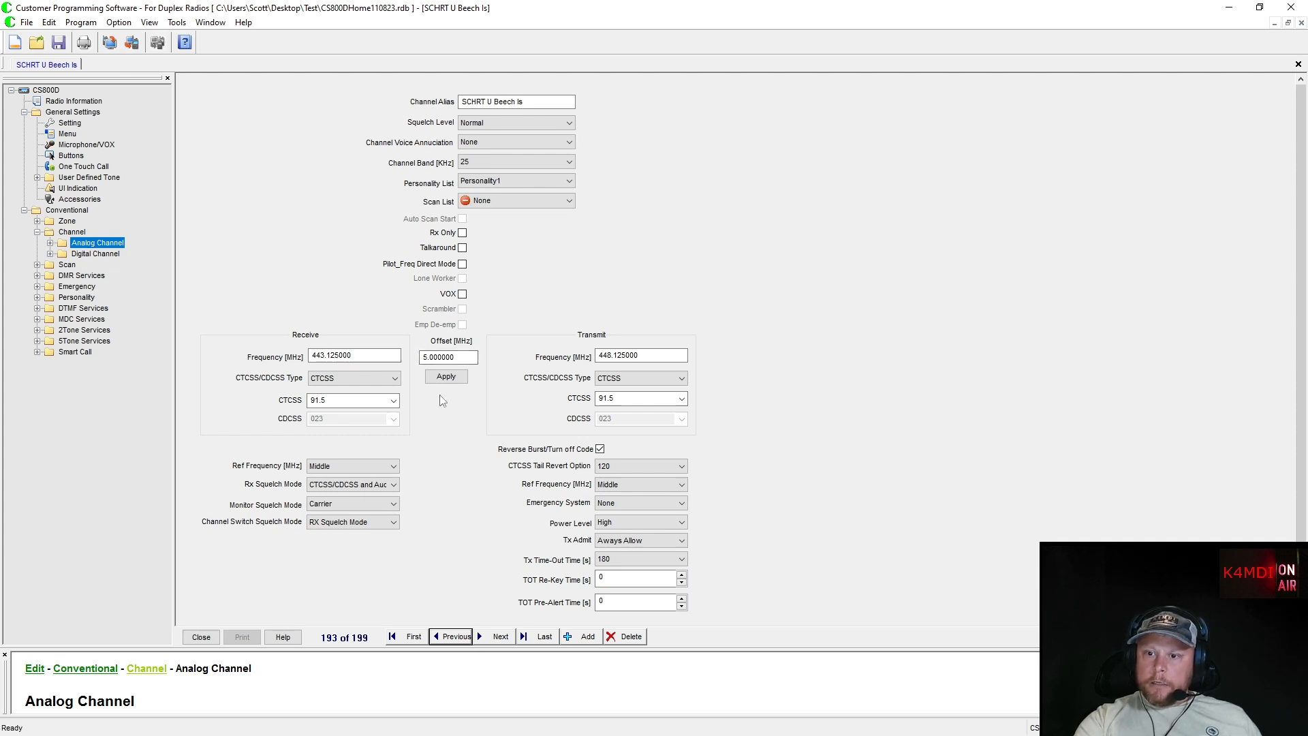
{"action": "left_click", "coordinate": [501, 638]}
{"action": "left_click", "coordinate": [501, 637]}
{"action": "left_click", "coordinate": [501, 637]}
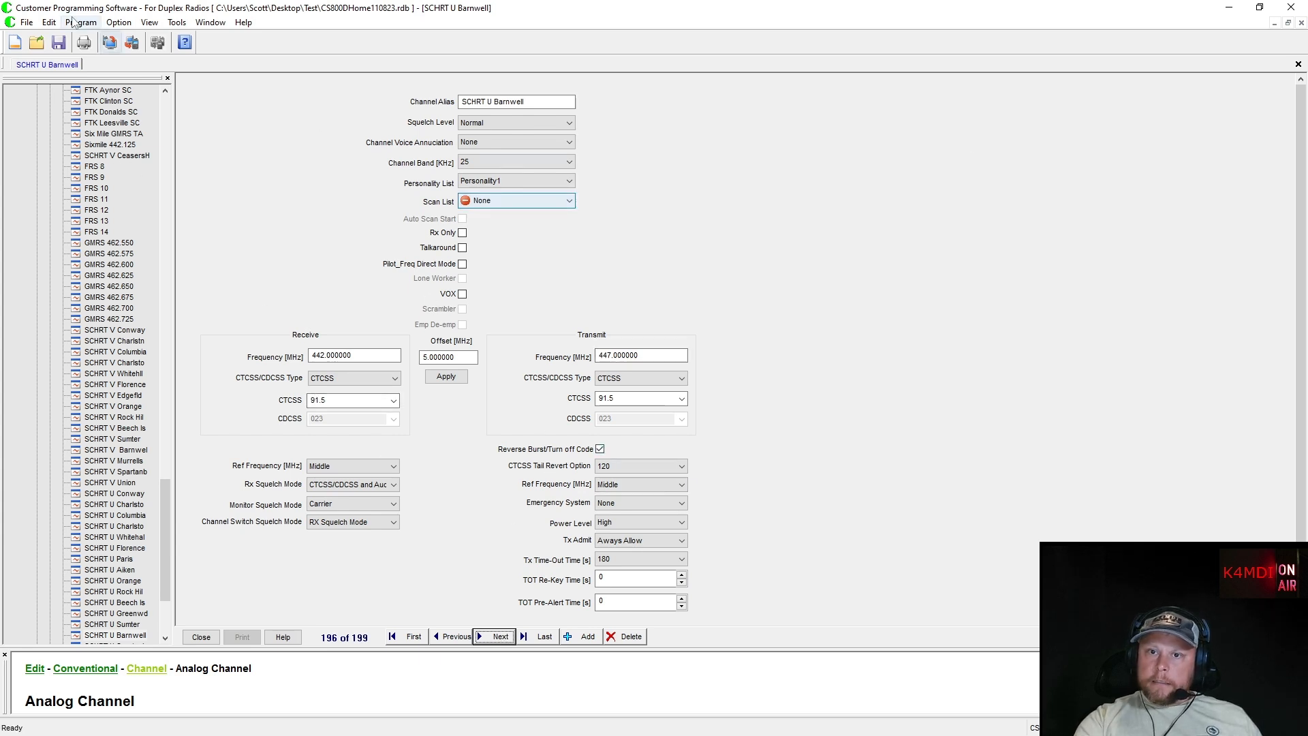
Step: Export the channels to the TestChannels CSV file in the Test folder, replacing the existing file
{"action": "left_click", "coordinate": [177, 23]}
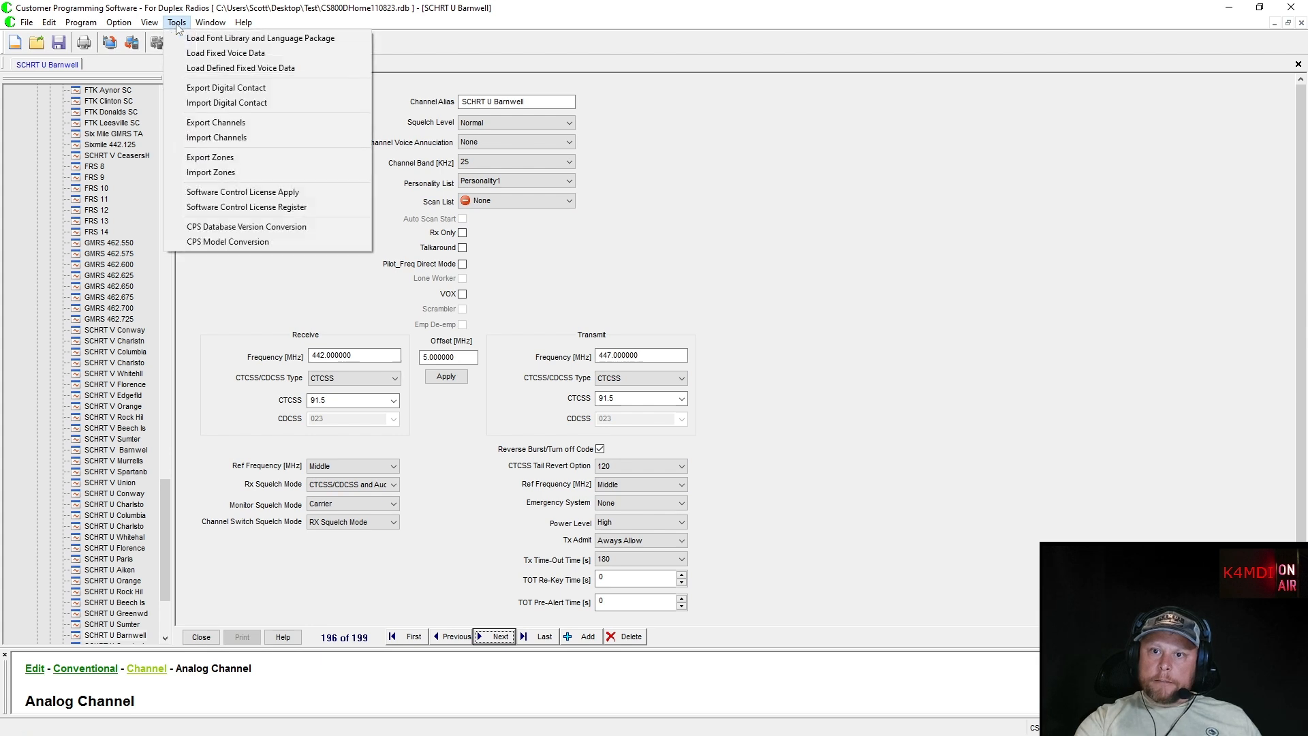
{"action": "left_click", "coordinate": [222, 123]}
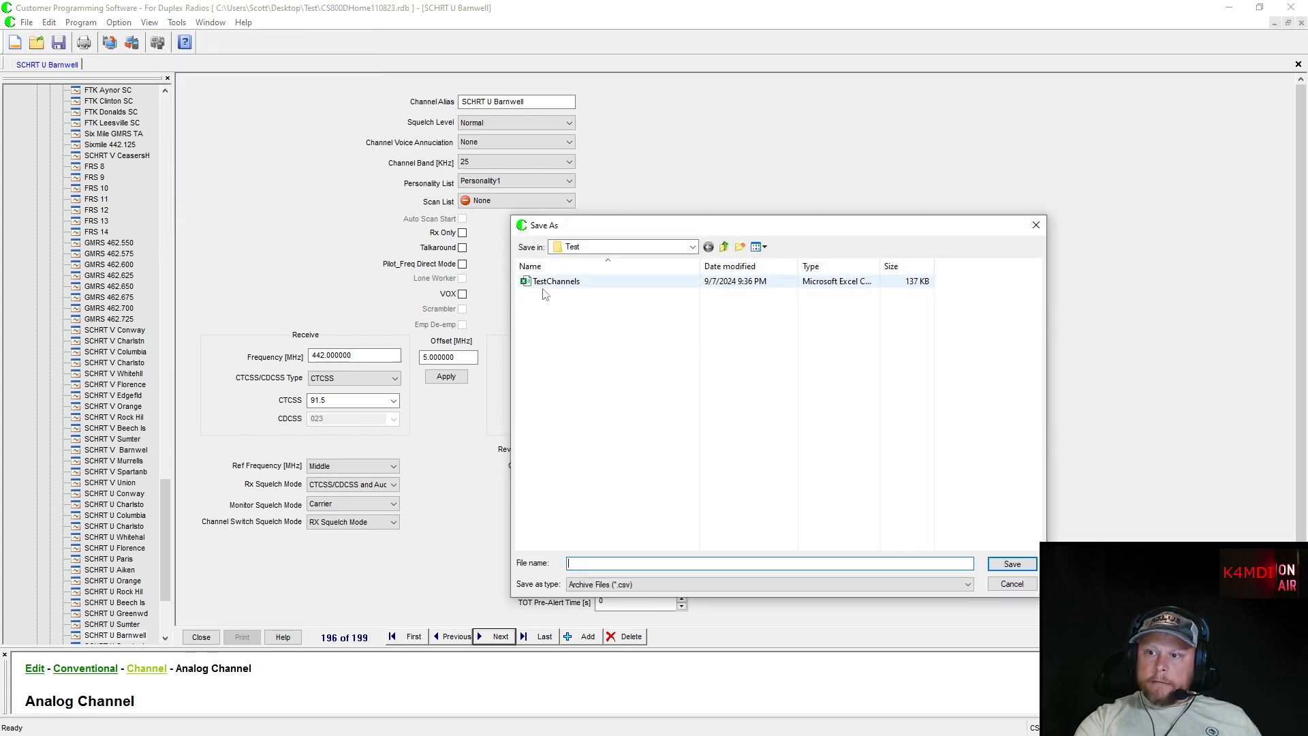
{"action": "left_click", "coordinate": [576, 282]}
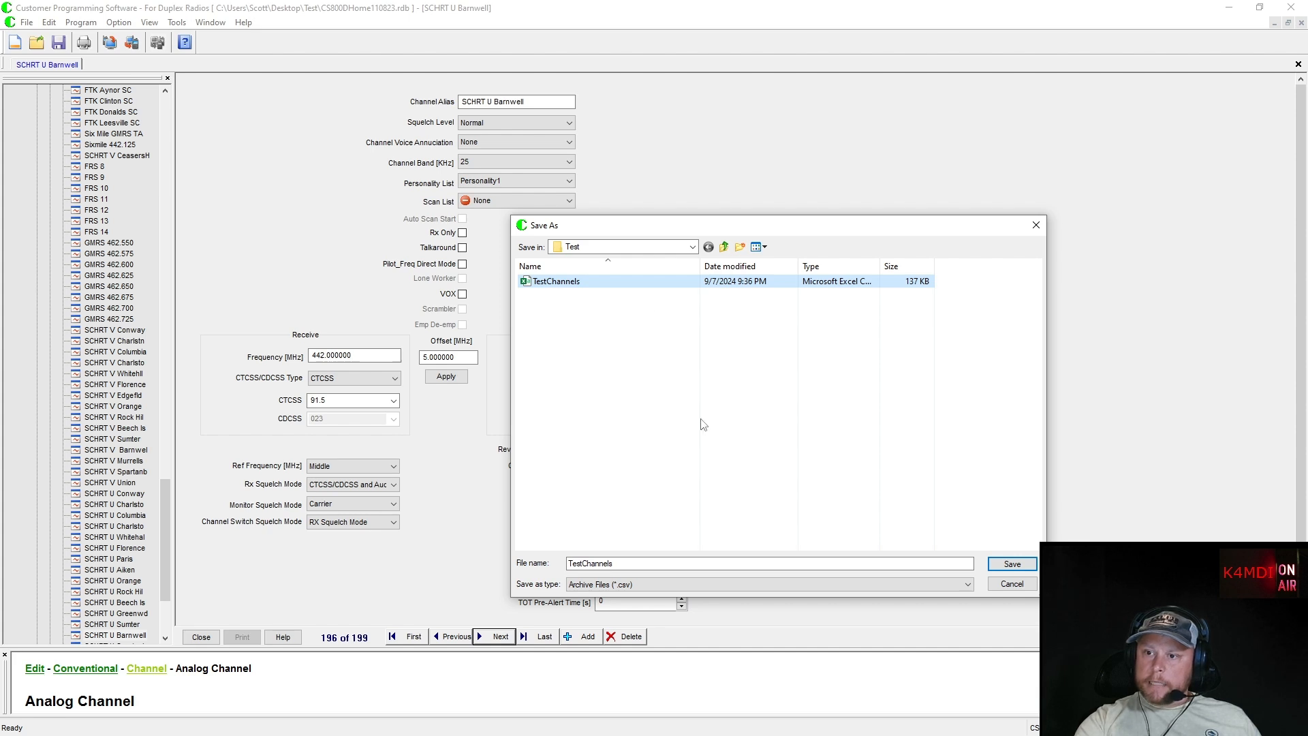
{"action": "left_click", "coordinate": [1013, 565]}
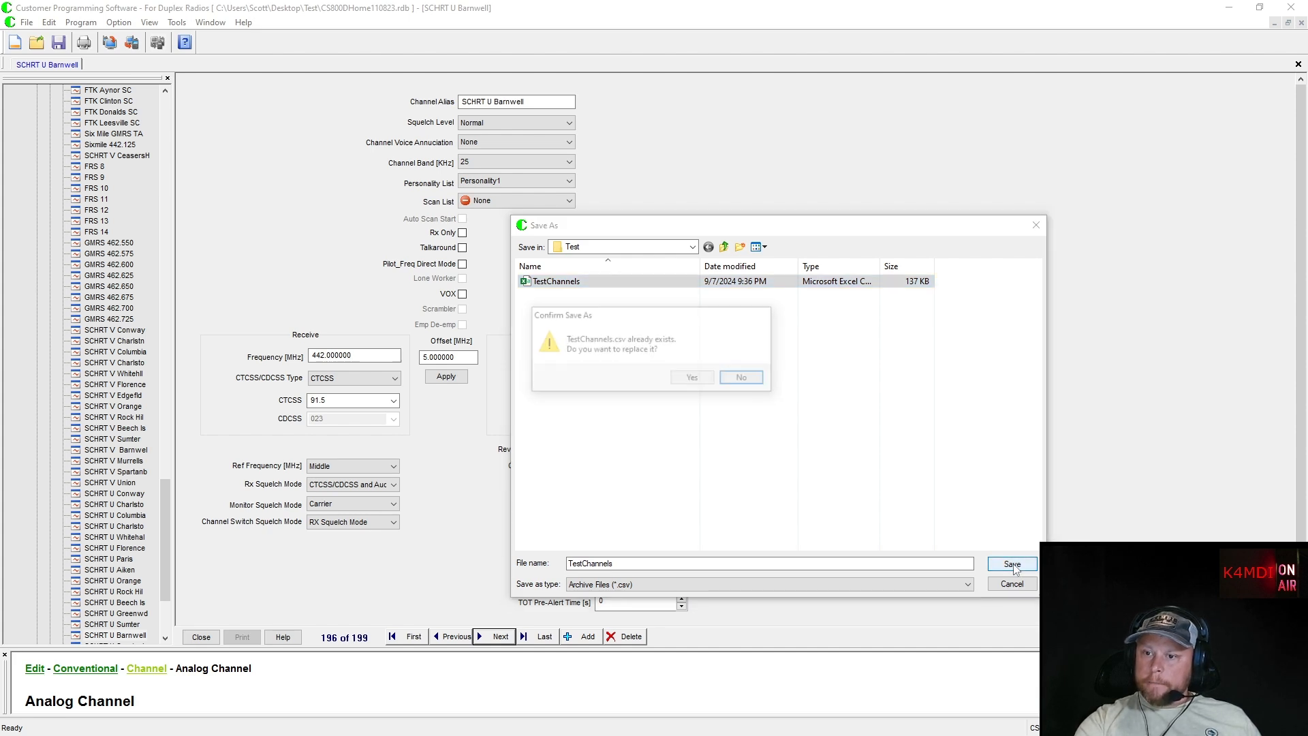
{"action": "left_click", "coordinate": [688, 378]}
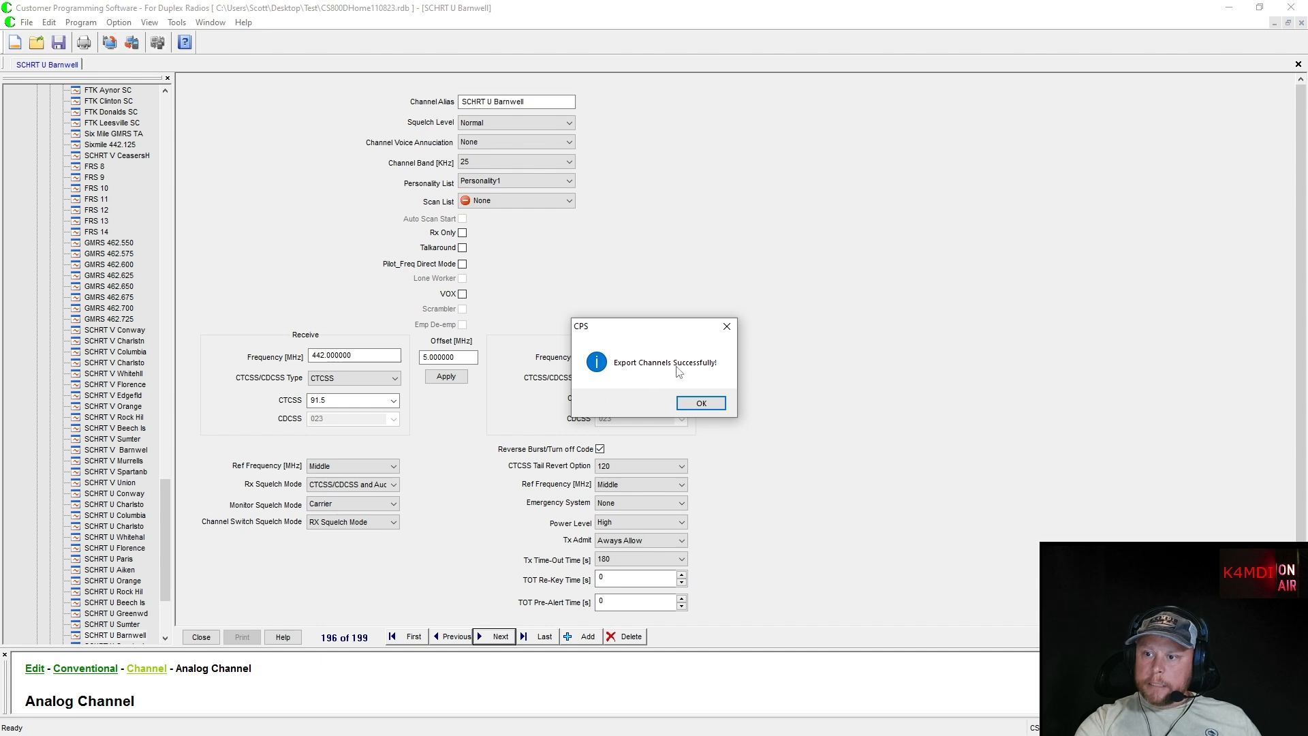
{"action": "left_click", "coordinate": [712, 406]}
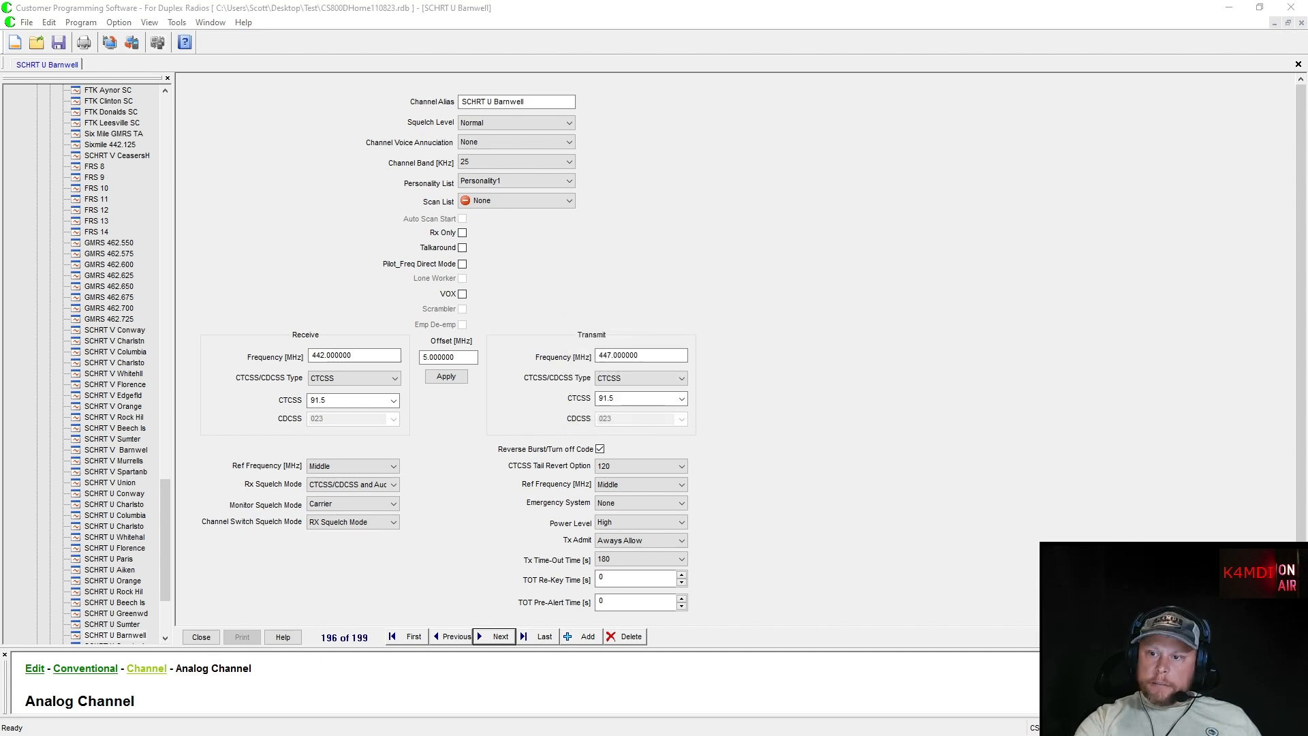
Step: Open the exported TestChannels file from the Test folder in Excel and widen the TX Time-out Time and Channel Band columns
{"action": "key", "text": "alt+Tab"}
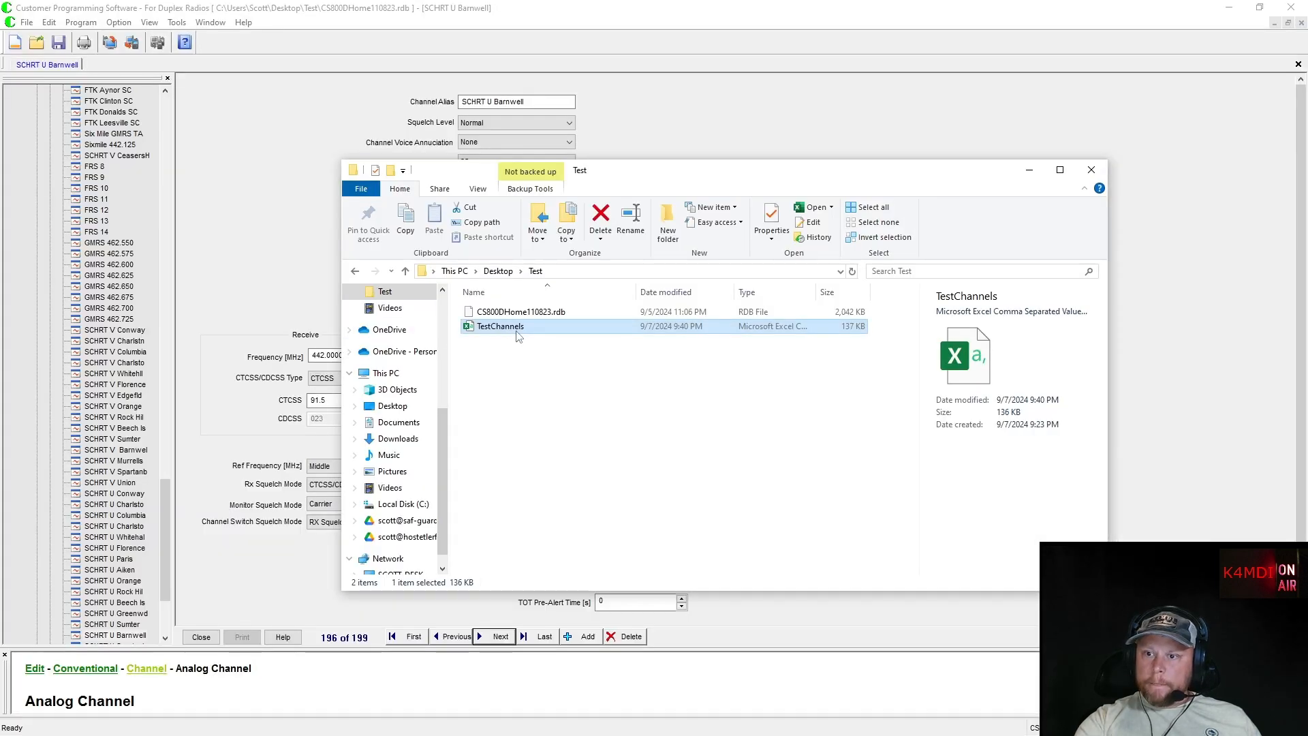
{"action": "double_click", "coordinate": [519, 333]}
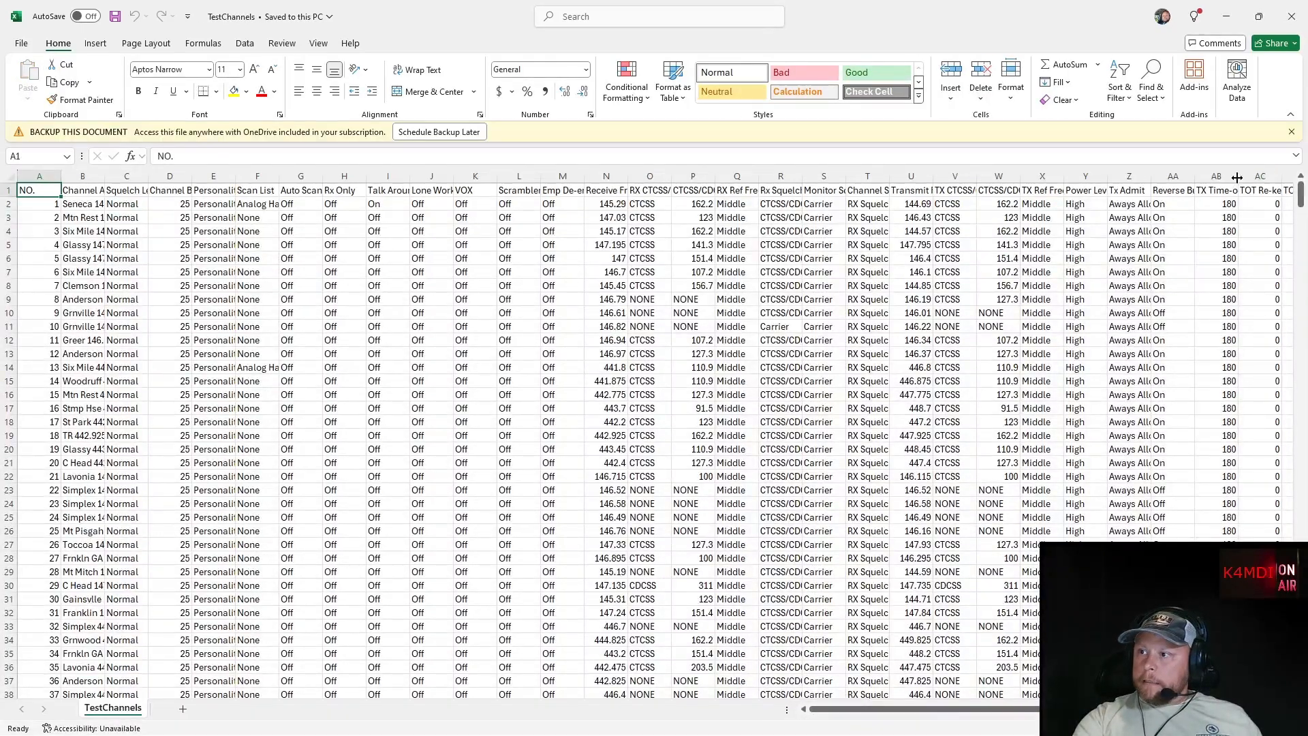
{"action": "left_click_drag", "start_coordinate": [1237, 174], "coordinate": [1271, 175]}
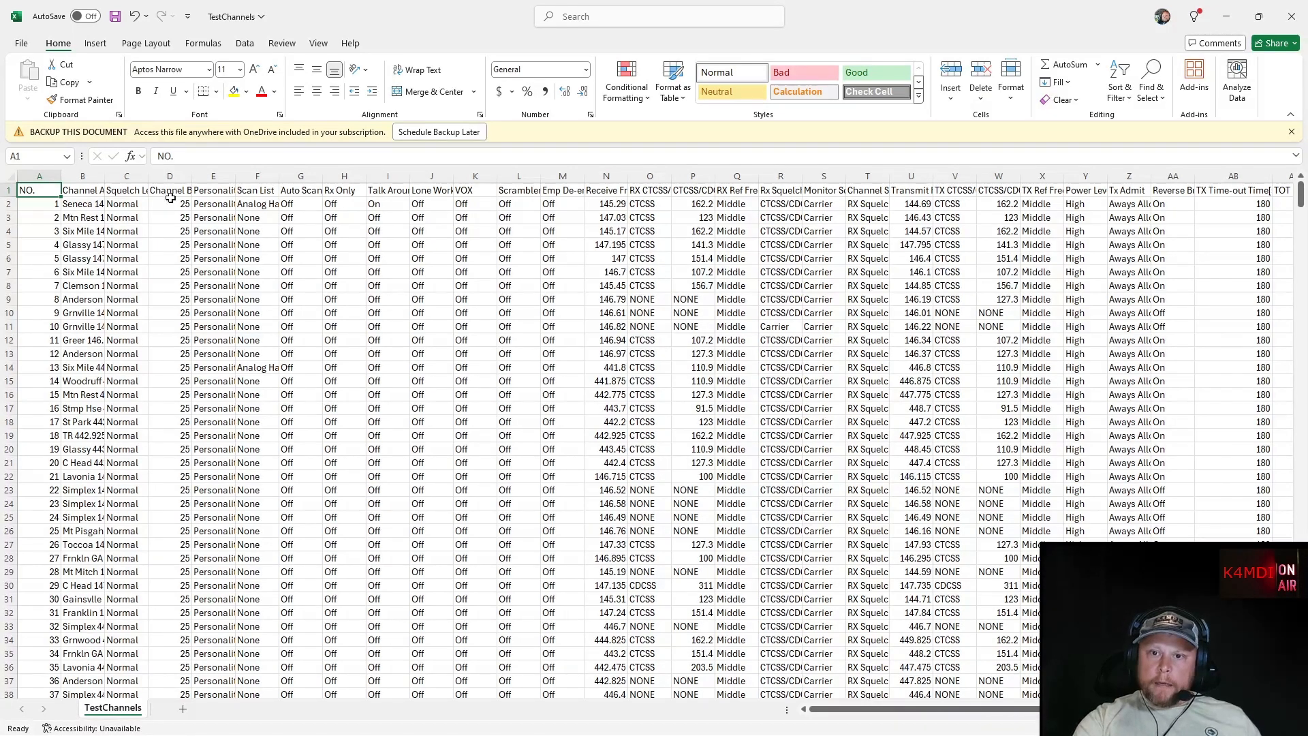
{"action": "left_click_drag", "start_coordinate": [194, 175], "coordinate": [226, 175]}
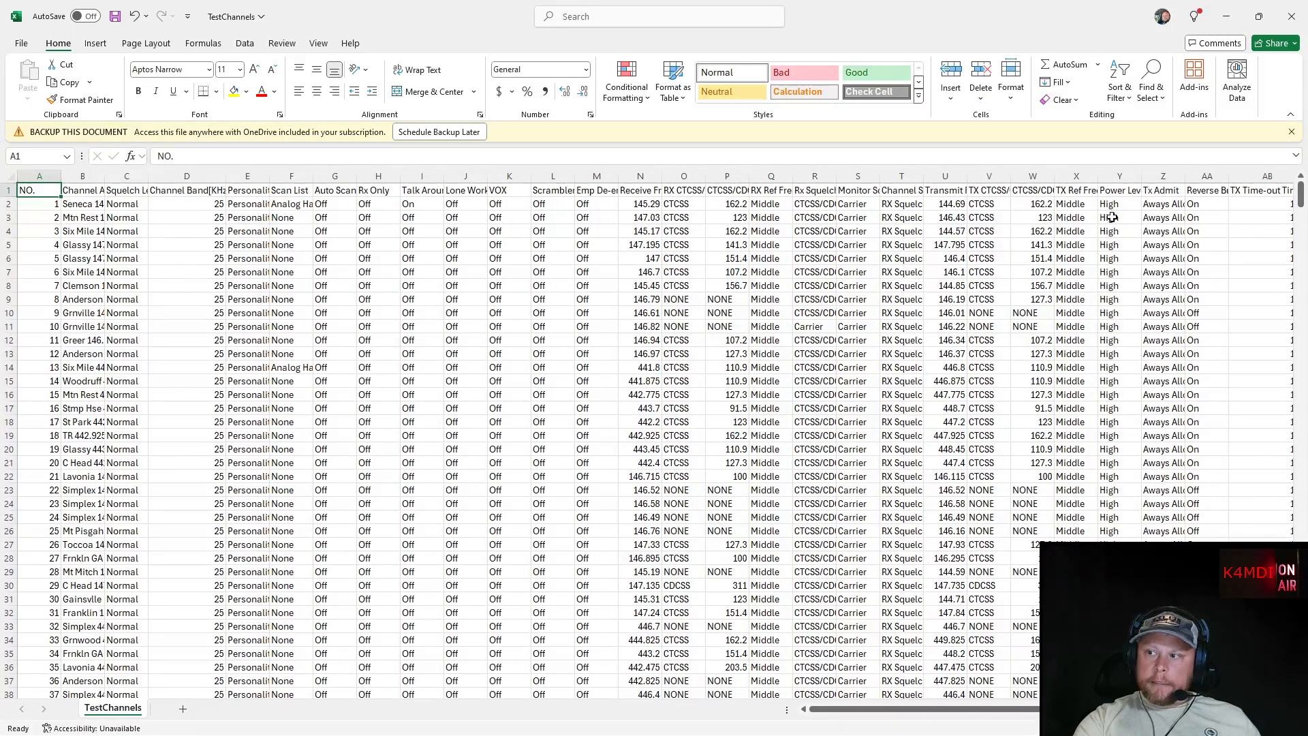
Step: In the digital channel section starting at row 202, widen the Channel Alias, Receive Frequency, Transmit Frequency and TX Contact columns
{"action": "left_click_drag", "start_coordinate": [1300, 197], "coordinate": [1275, 328]}
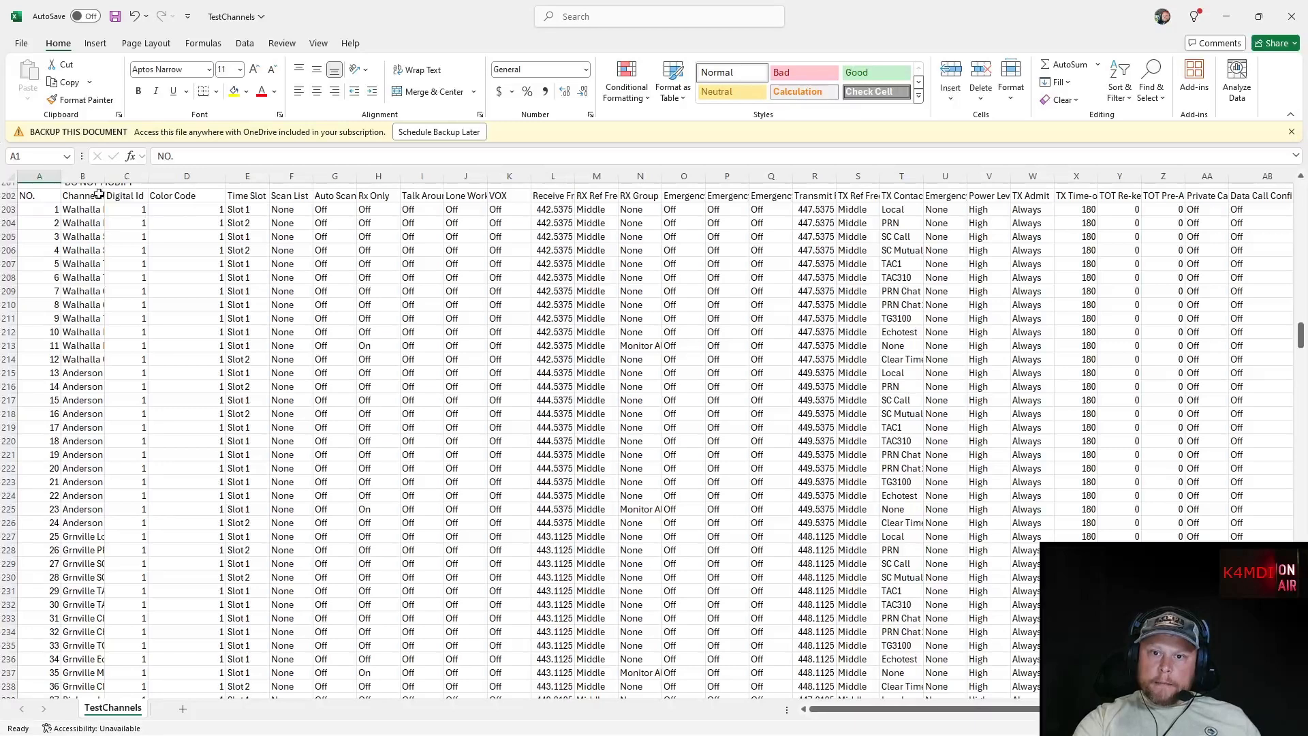
{"action": "left_click_drag", "start_coordinate": [105, 179], "coordinate": [145, 180]}
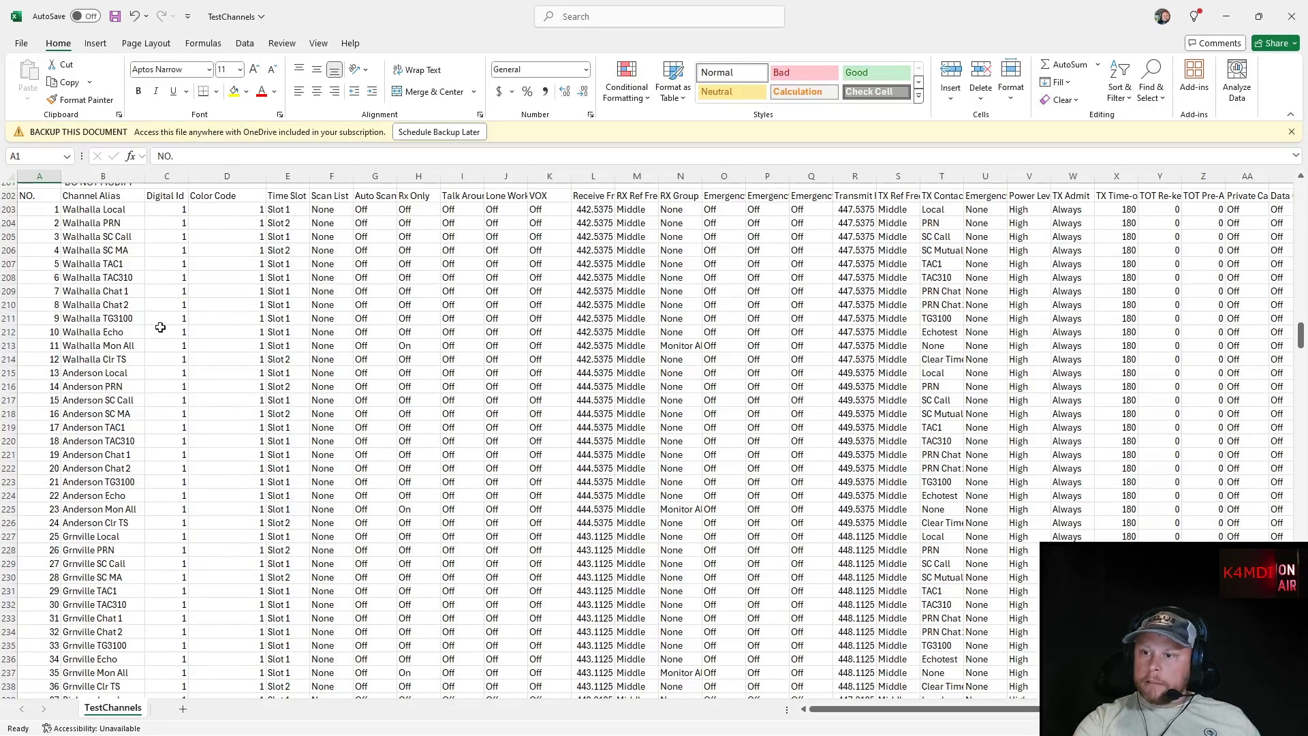
{"action": "left_click_drag", "start_coordinate": [617, 174], "coordinate": [661, 175]}
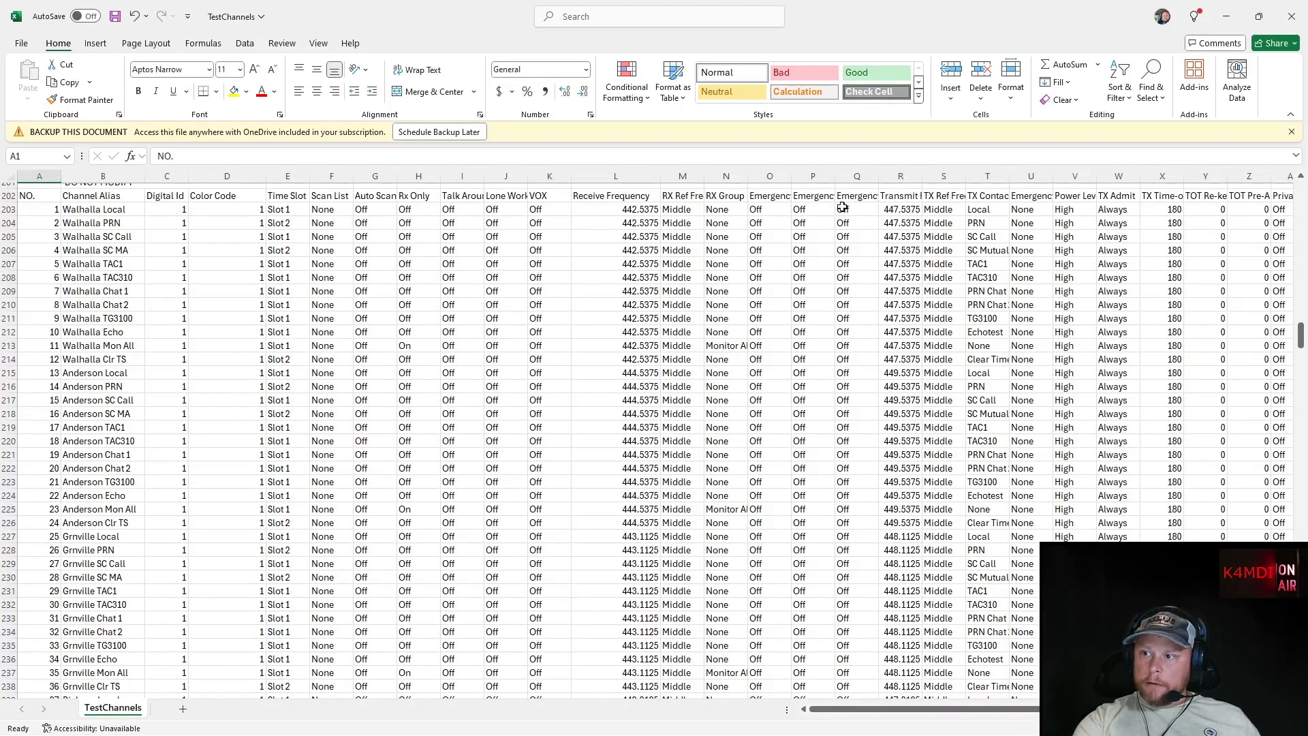
{"action": "left_click_drag", "start_coordinate": [923, 176], "coordinate": [978, 178]}
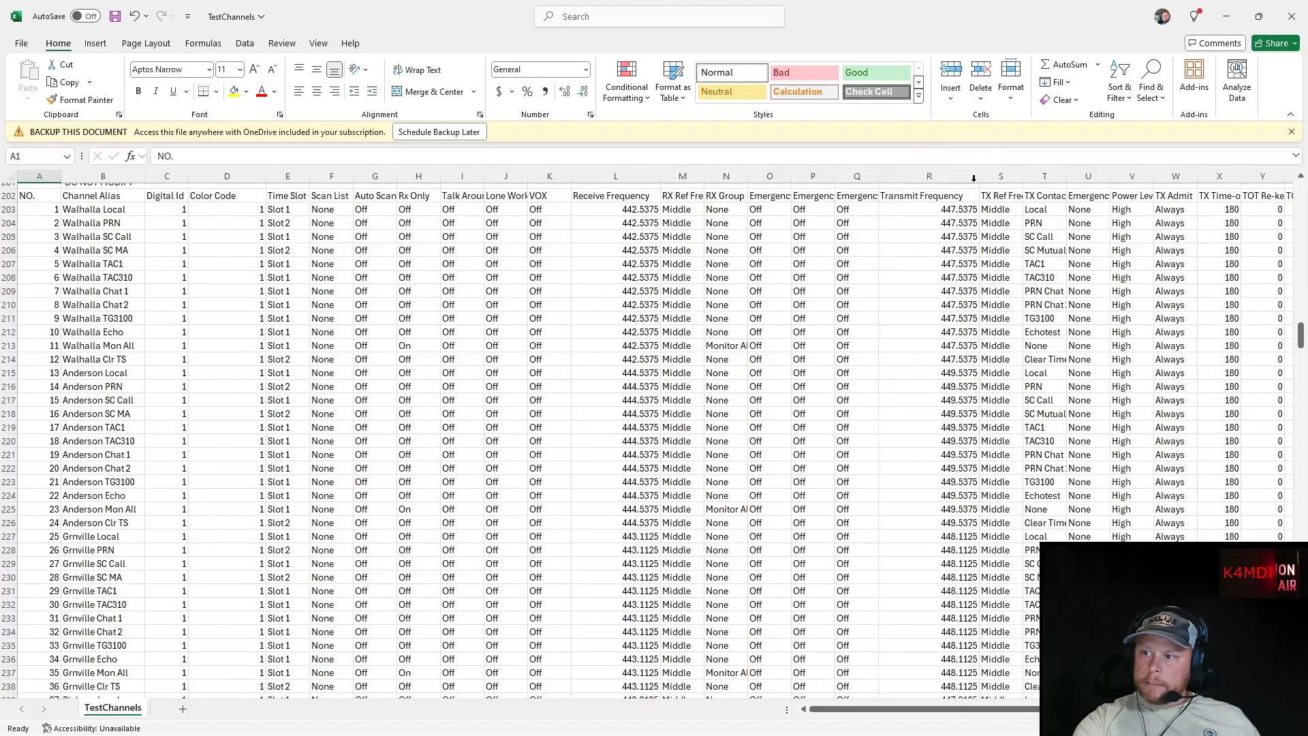
{"action": "left_click", "coordinate": [13, 209]}
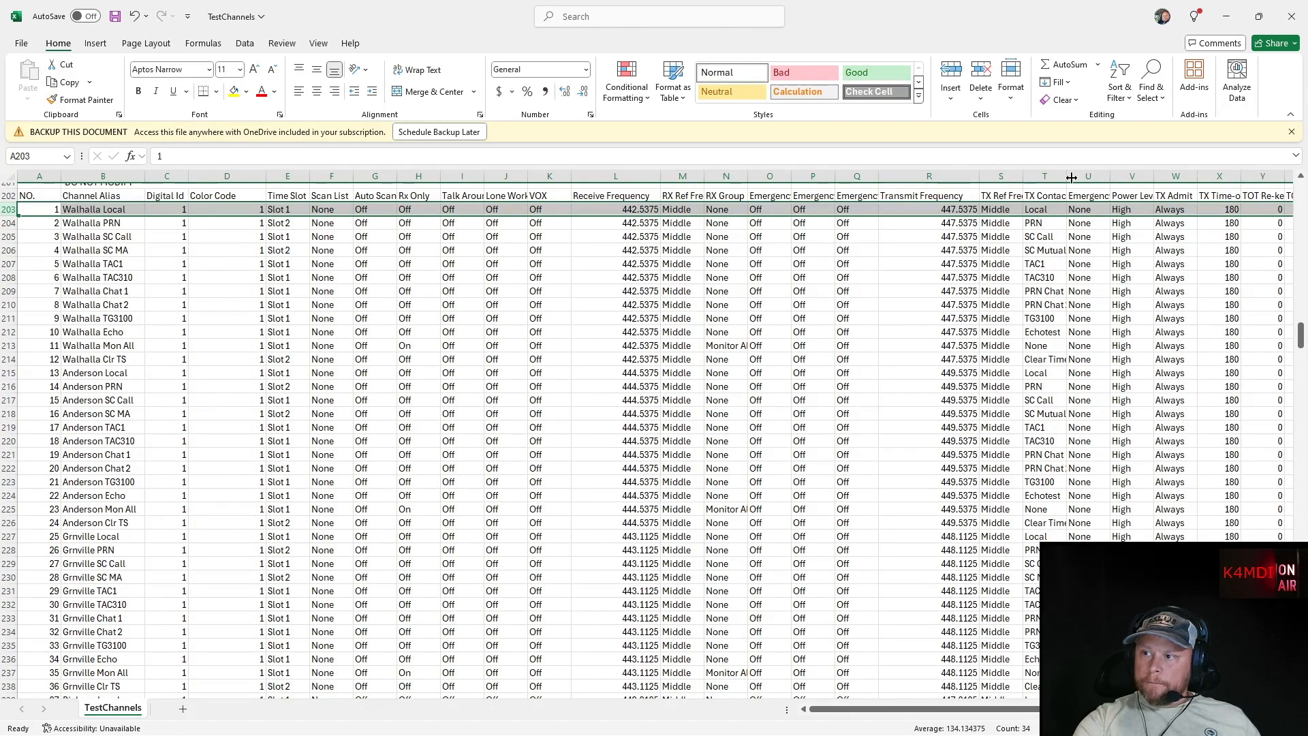
{"action": "left_click_drag", "start_coordinate": [1066, 176], "coordinate": [1099, 177]}
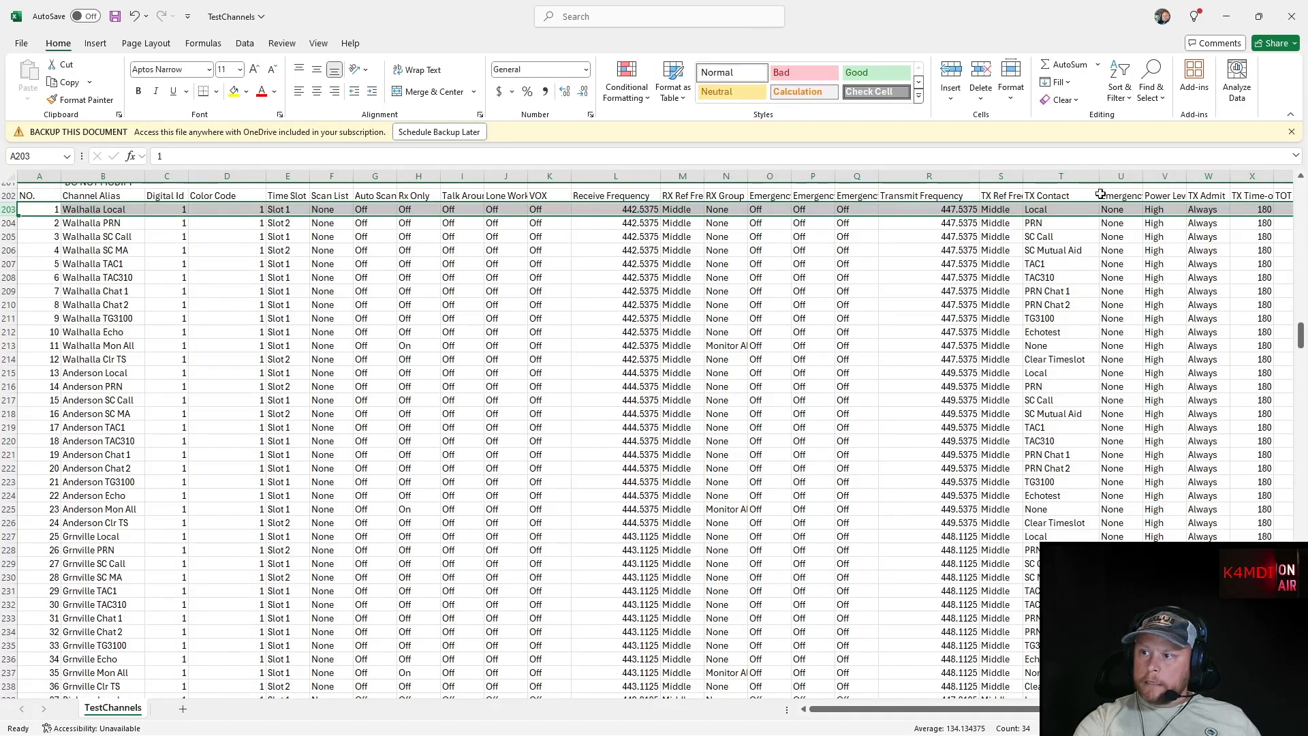
{"action": "left_click_drag", "start_coordinate": [1099, 178], "coordinate": [1091, 178]}
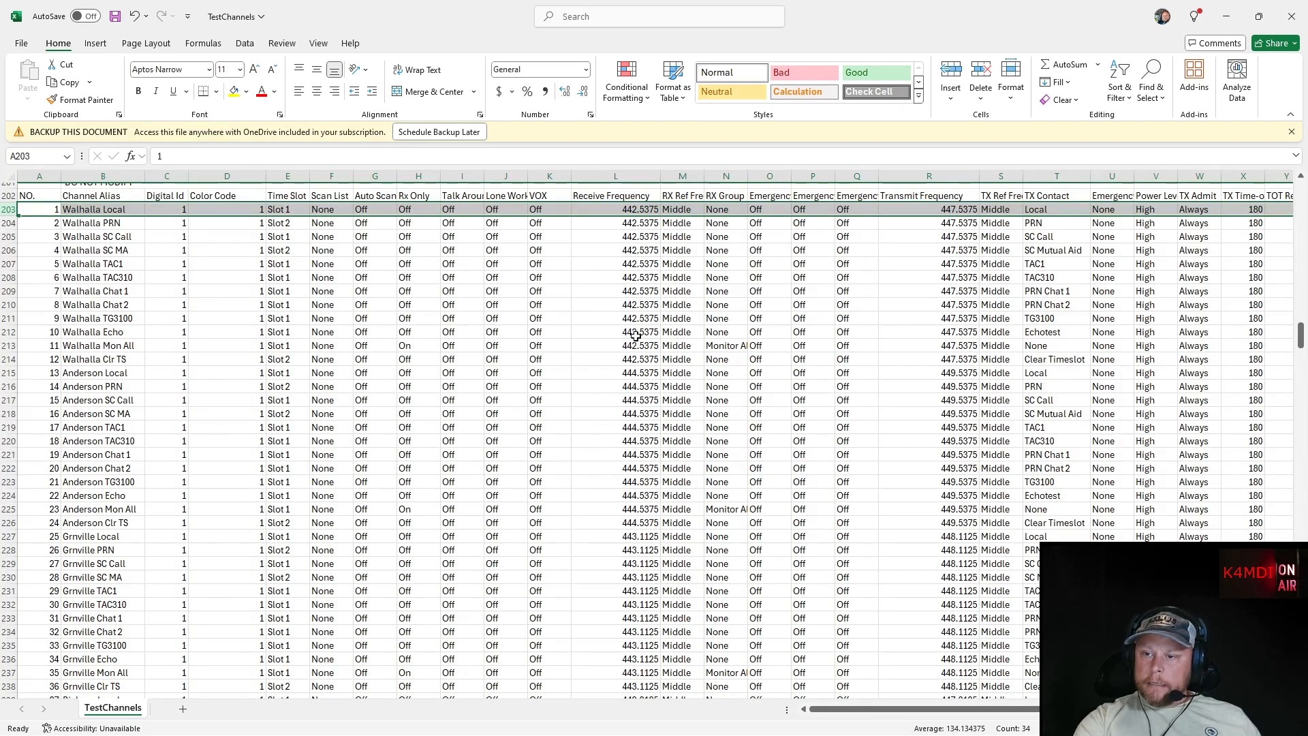
Step: Return to the Customer Programming Software, expand the Digital Channel list and open the Walhalla Local channel
{"action": "left_click", "coordinate": [1225, 17]}
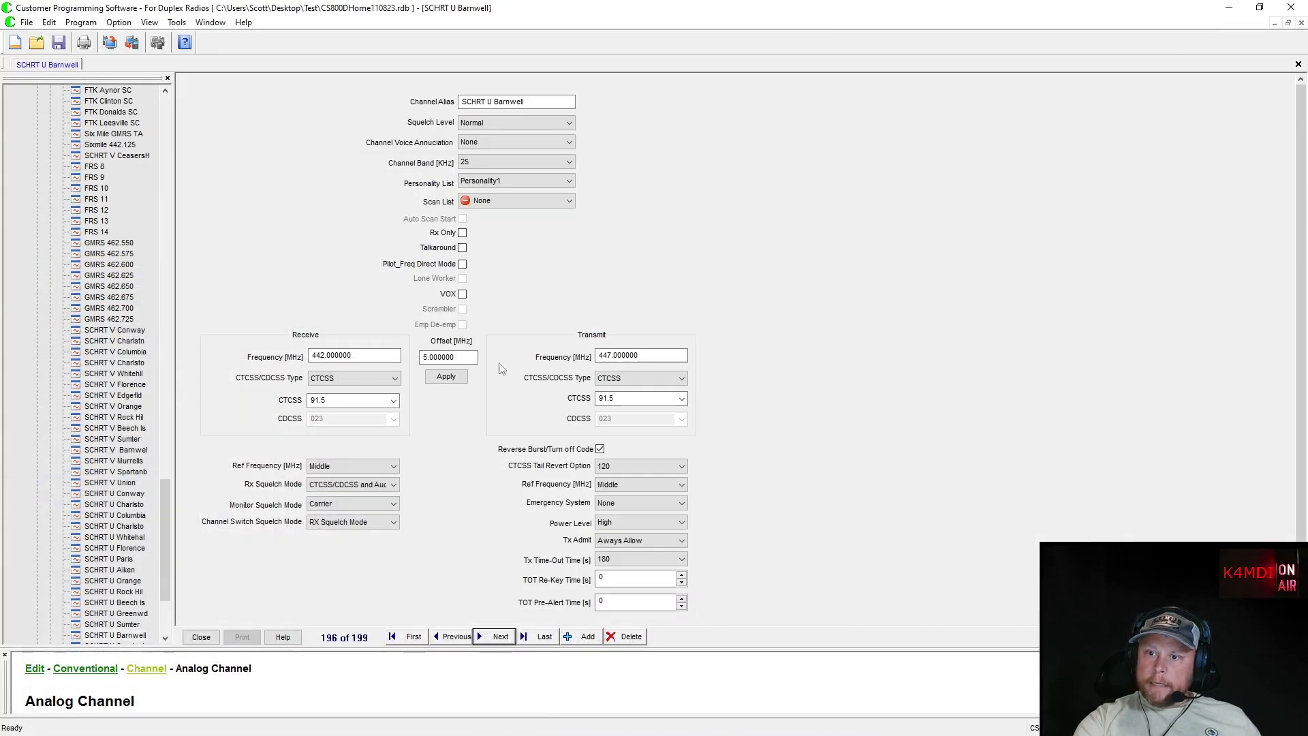
{"action": "left_click", "coordinate": [1029, 170]}
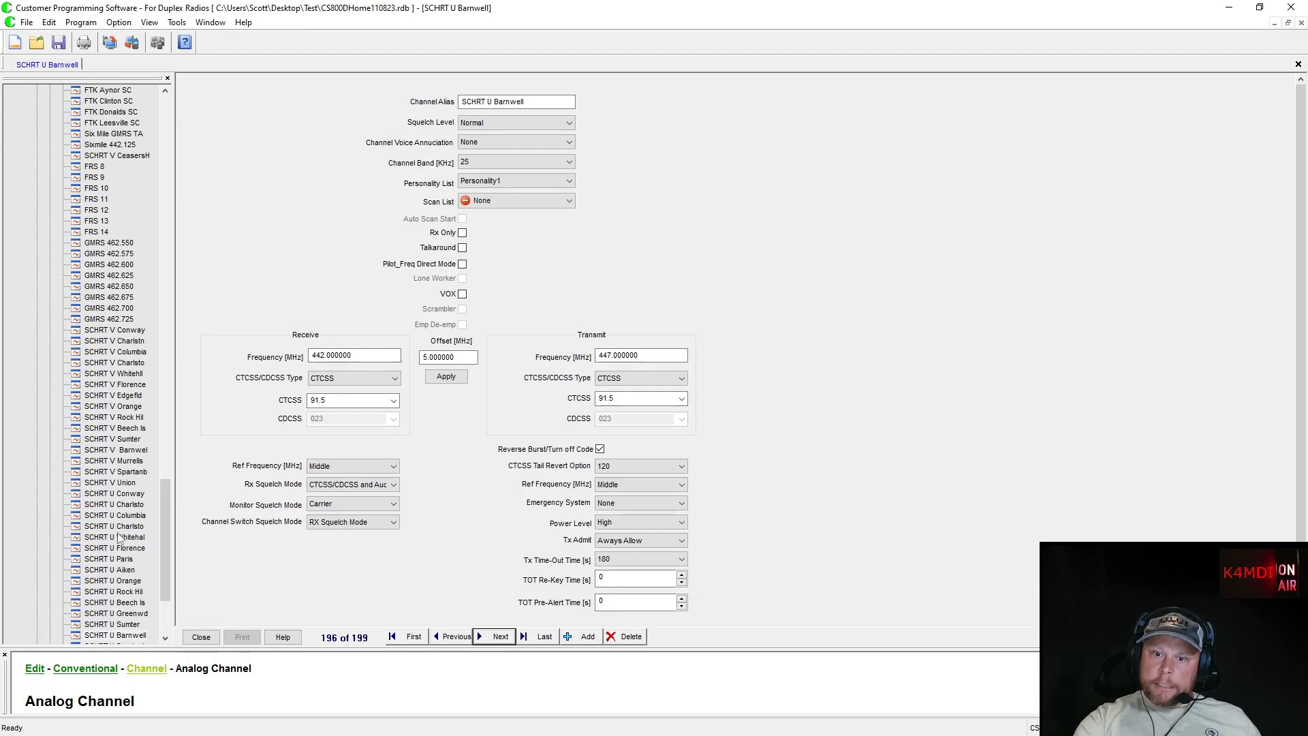
{"action": "left_click_drag", "start_coordinate": [165, 500], "coordinate": [161, 527]}
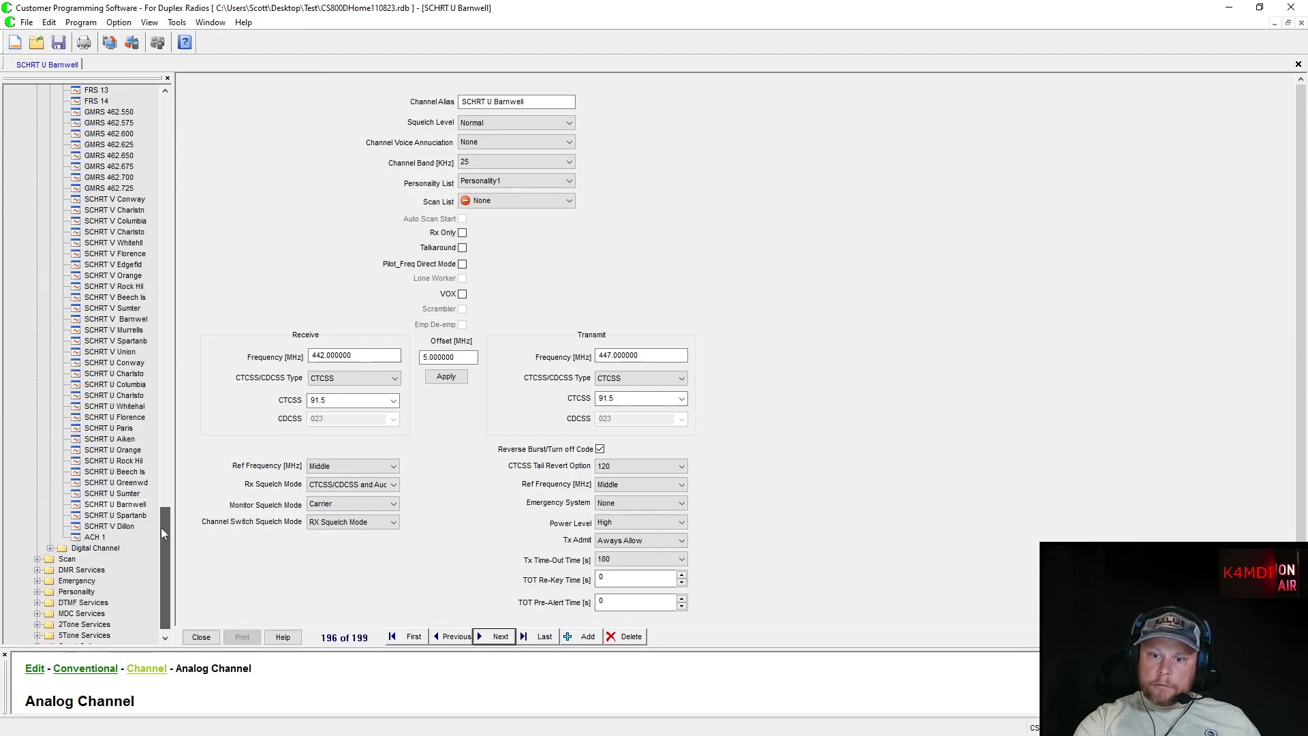
{"action": "left_click", "coordinate": [50, 559]}
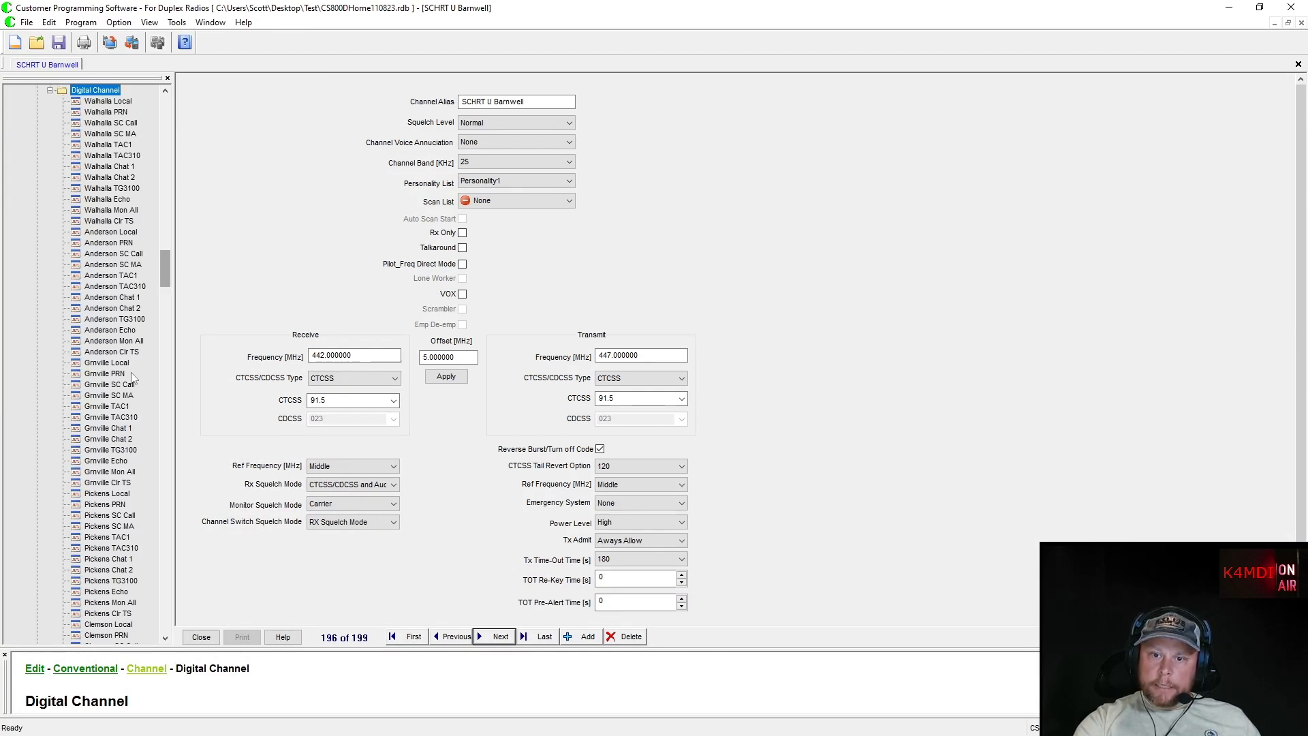
{"action": "left_click", "coordinate": [106, 102]}
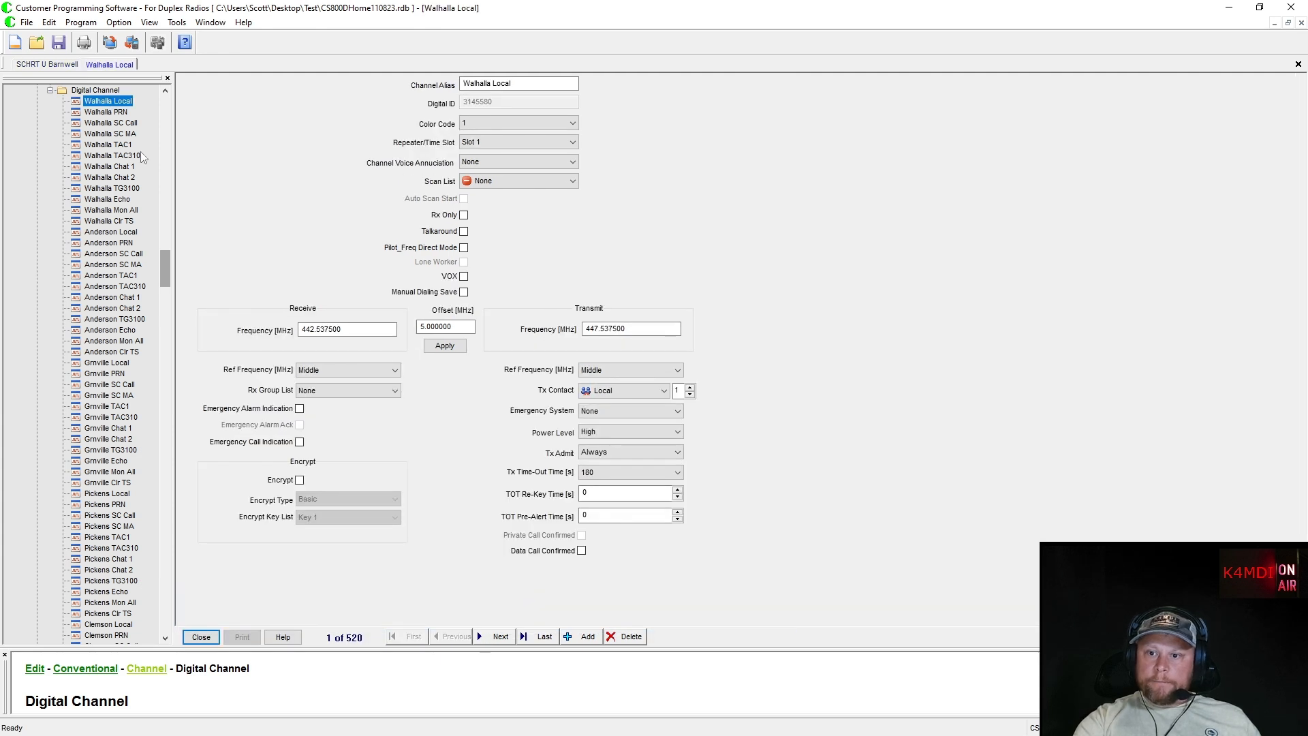
Step: Browse the Walhalla digital channel records up to Walhalla Chat 1 and back to Walhalla SC MA, comparing their Tx Contact settings
{"action": "left_click", "coordinate": [502, 636]}
{"action": "left_click", "coordinate": [503, 636]}
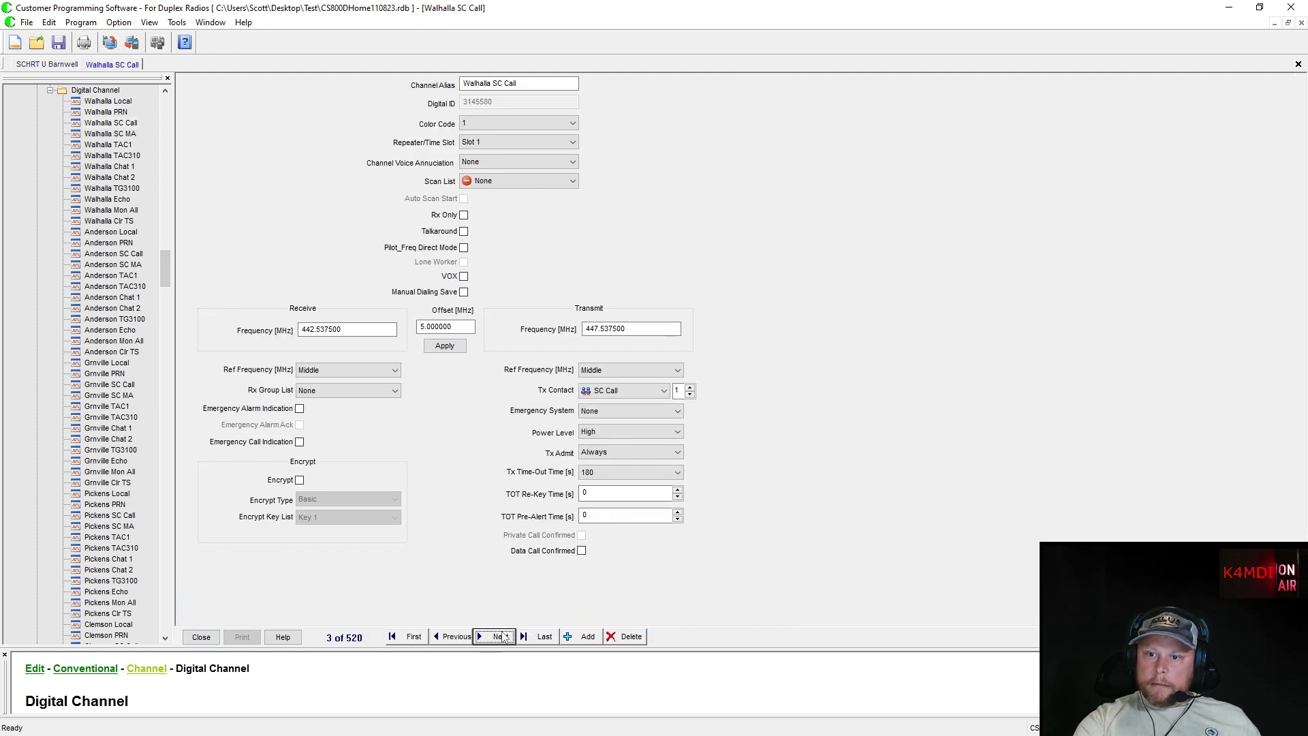
{"action": "left_click", "coordinate": [503, 636]}
{"action": "left_click", "coordinate": [502, 637]}
{"action": "left_click", "coordinate": [503, 636]}
{"action": "left_click", "coordinate": [503, 637]}
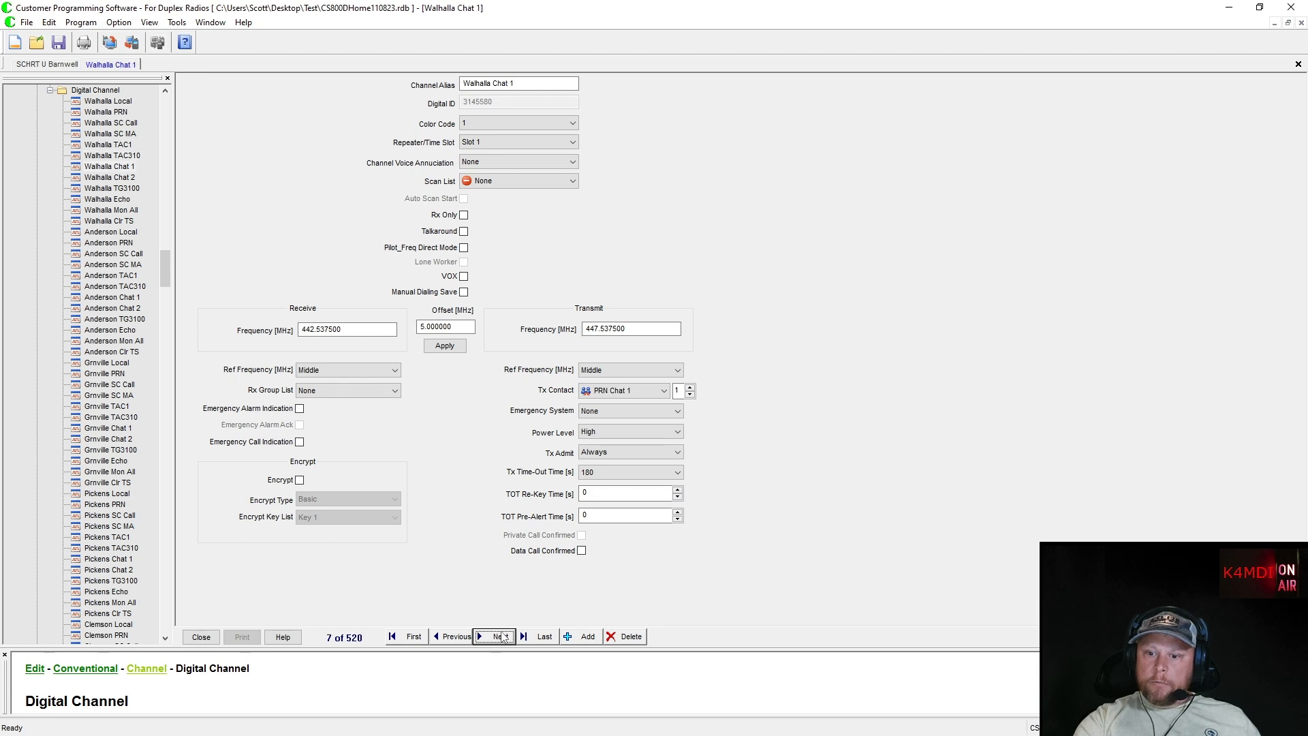
{"action": "left_click", "coordinate": [453, 636]}
{"action": "left_click", "coordinate": [453, 636]}
{"action": "left_click", "coordinate": [450, 636]}
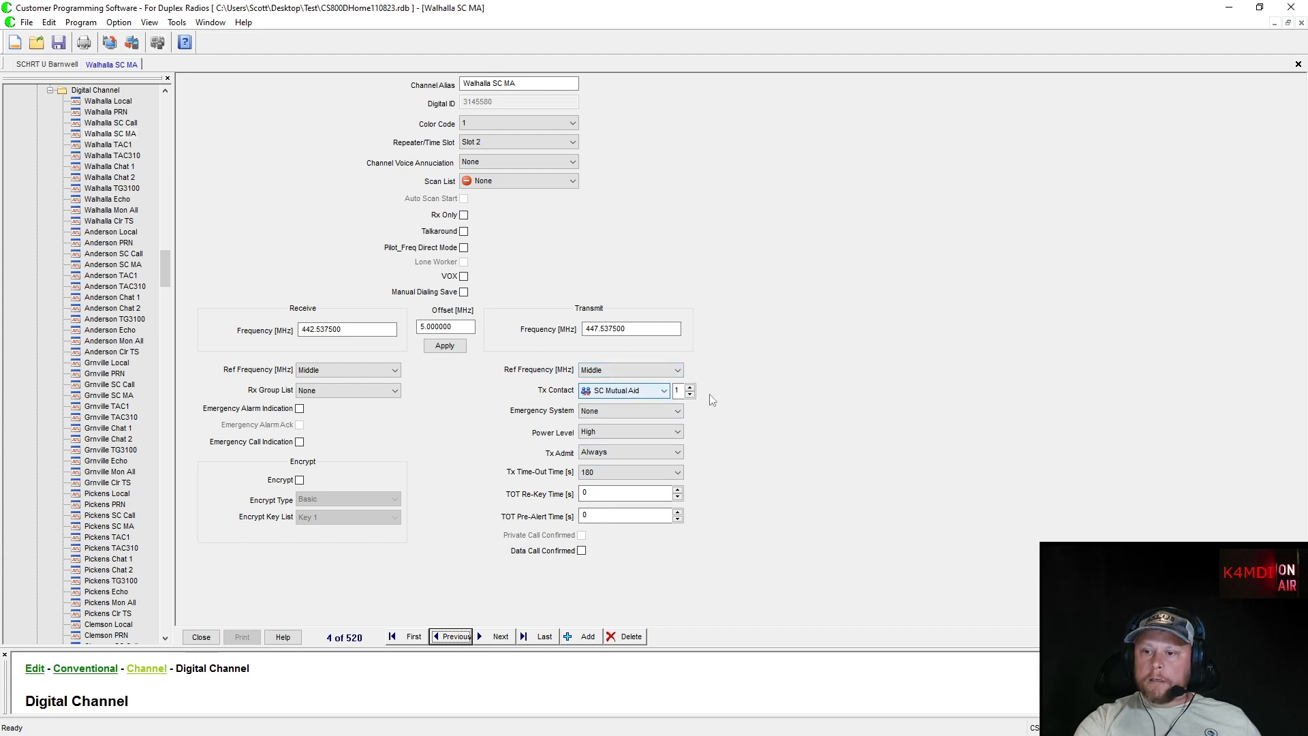
Step: Switch back to the TestChannels spreadsheet in Excel, save it and close it
{"action": "left_click", "coordinate": [1231, 12]}
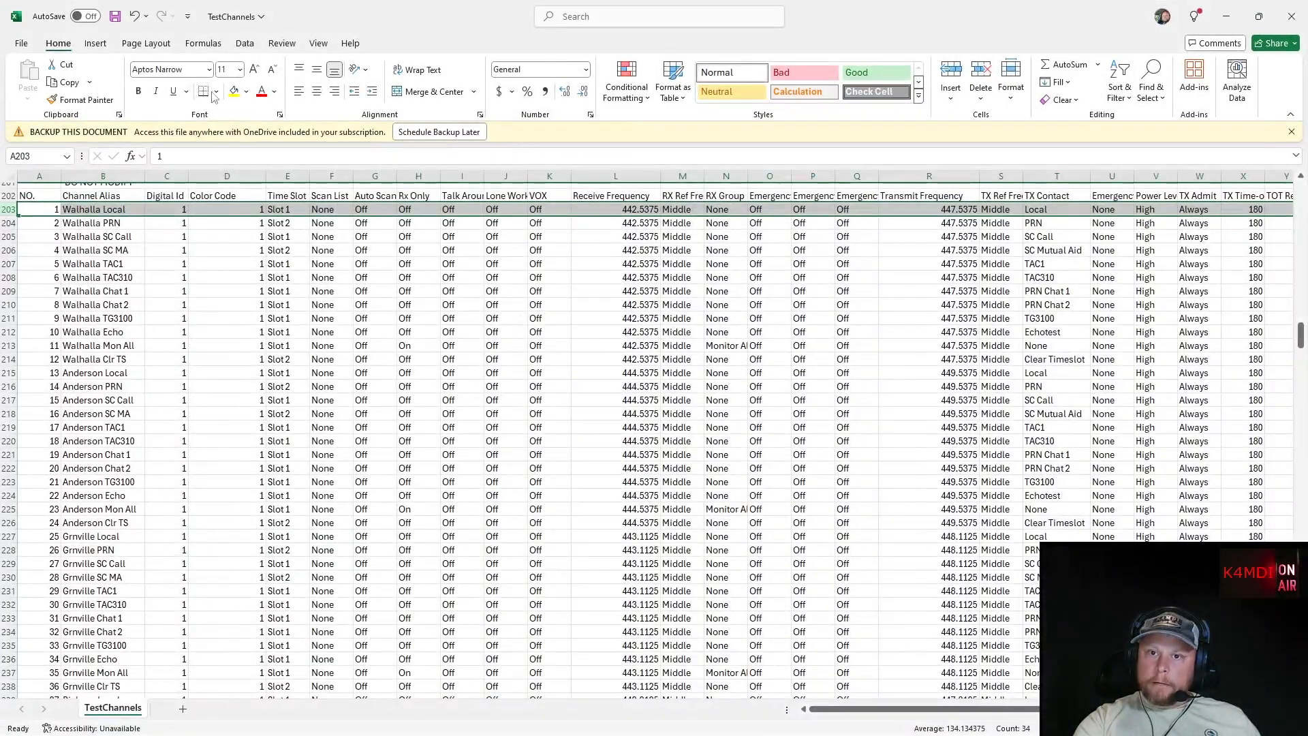
{"action": "key", "text": "ctrl+s"}
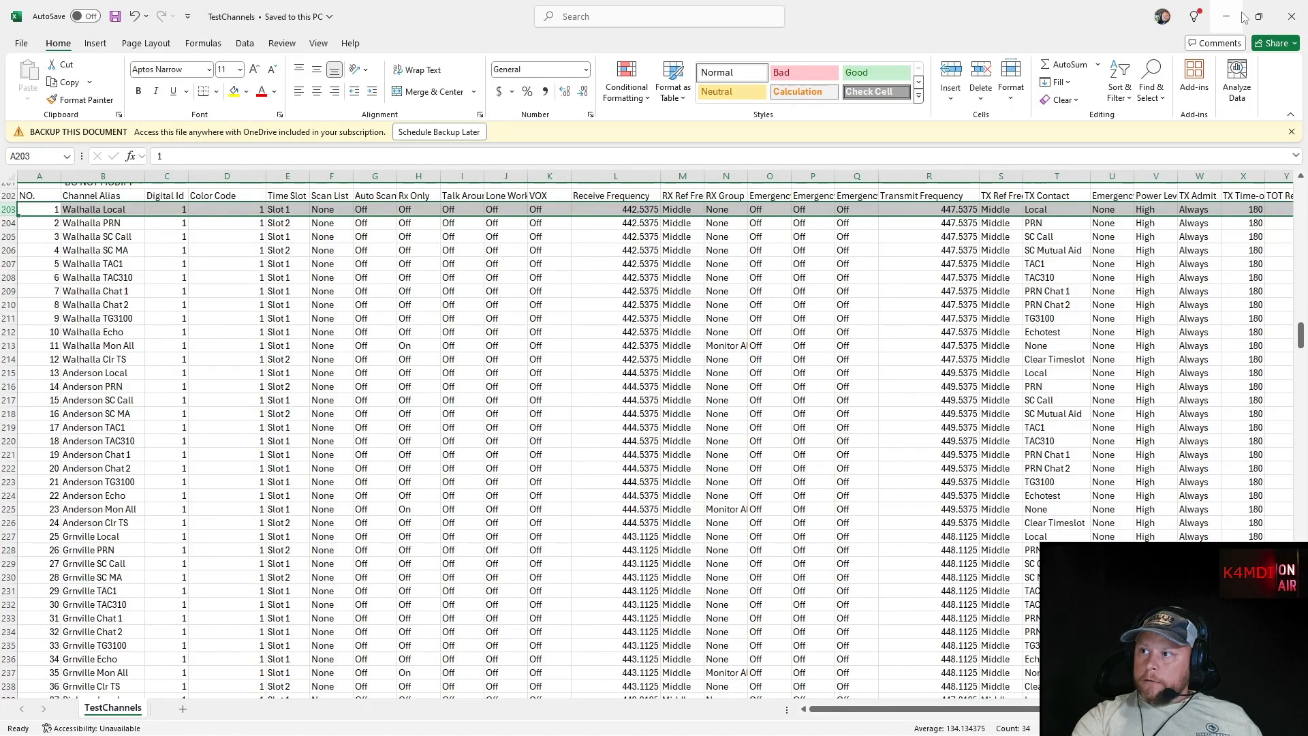
{"action": "left_click", "coordinate": [1292, 15]}
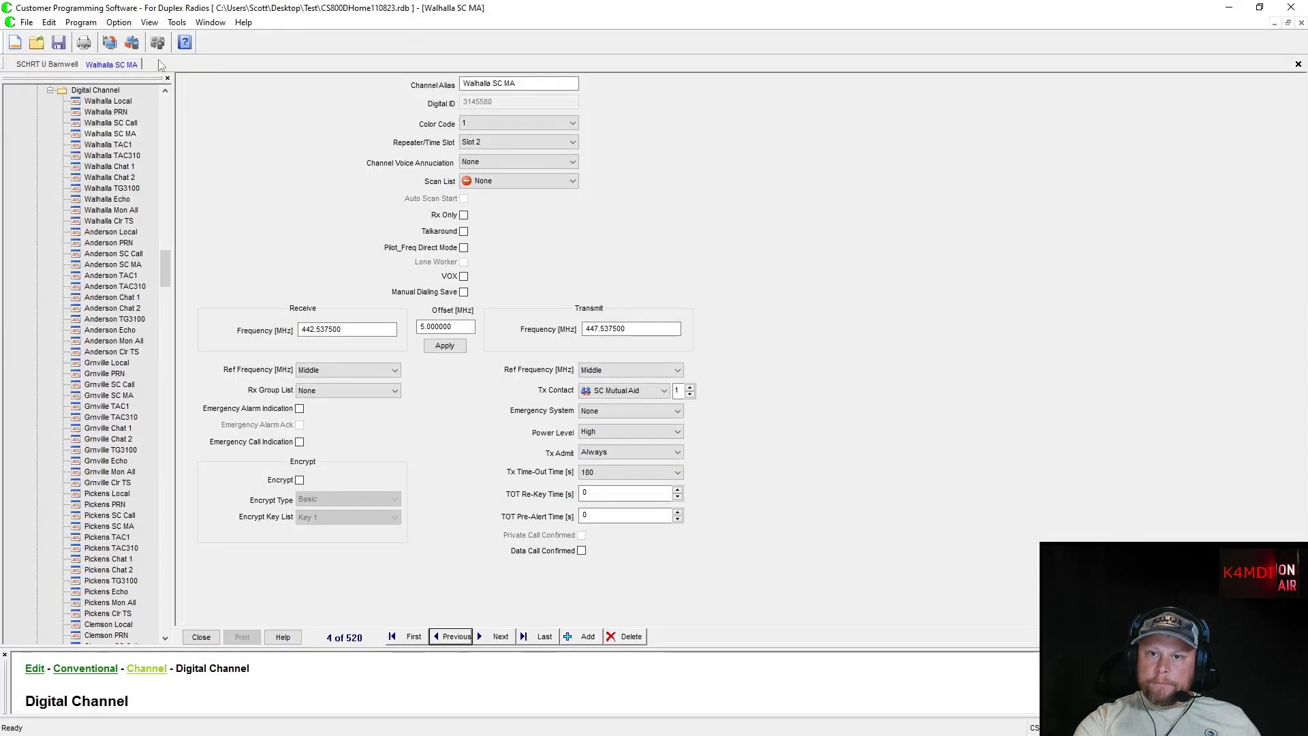
Step: Try to import the TestChannels CSV file into the open CS800DHome110823.rdb codeplug
{"action": "left_click", "coordinate": [178, 22]}
{"action": "left_click", "coordinate": [231, 141]}
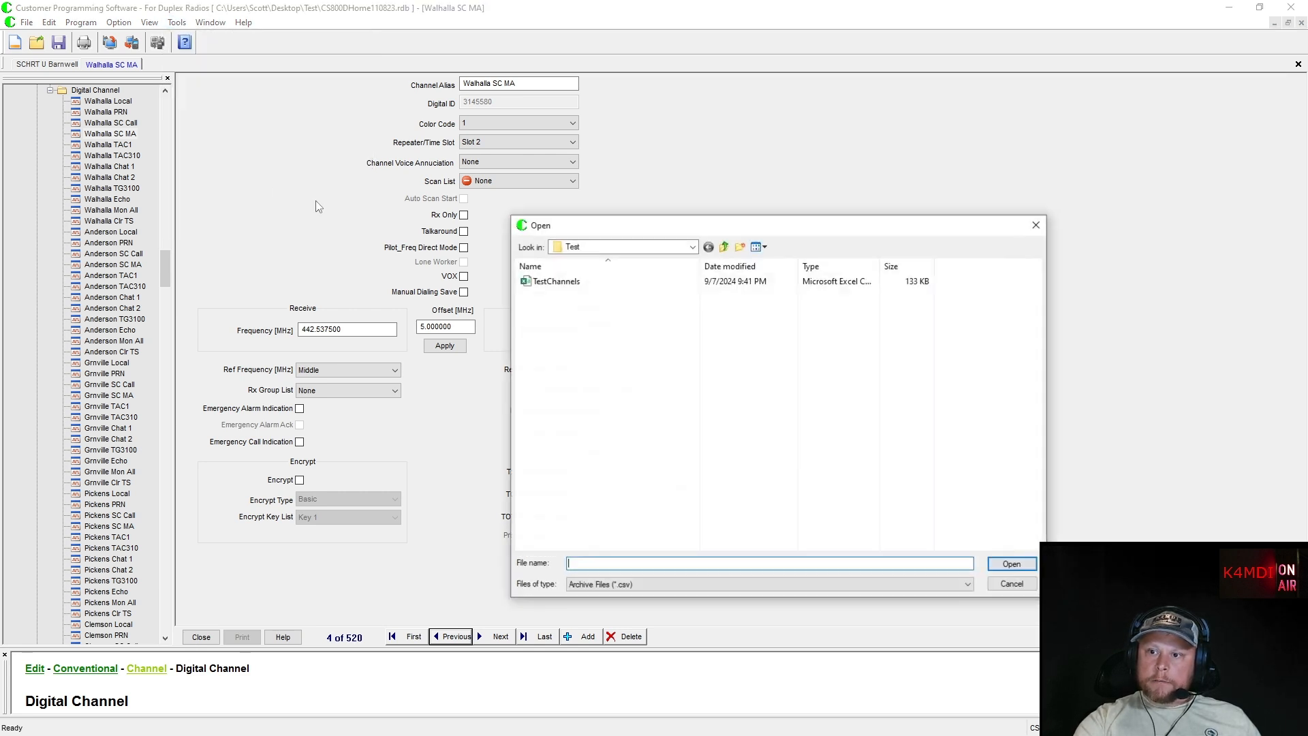
{"action": "left_click", "coordinate": [545, 282]}
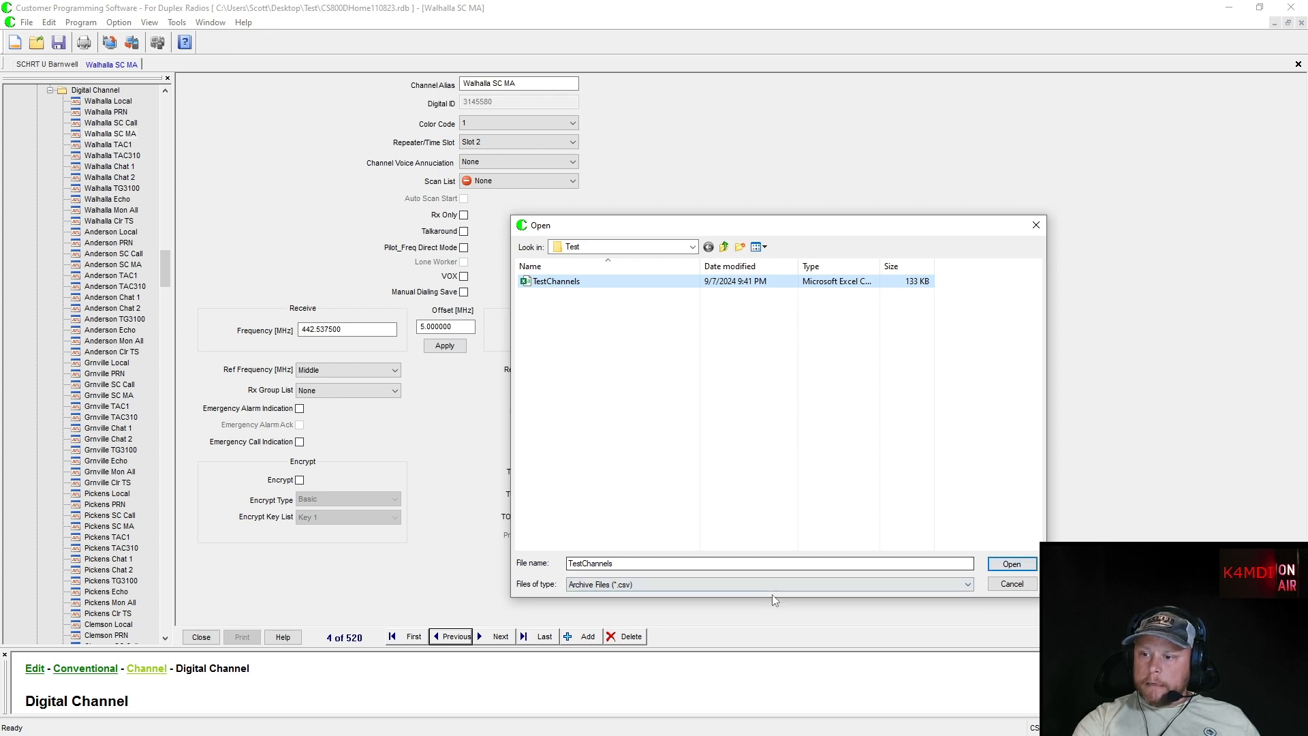
{"action": "left_click", "coordinate": [1025, 565]}
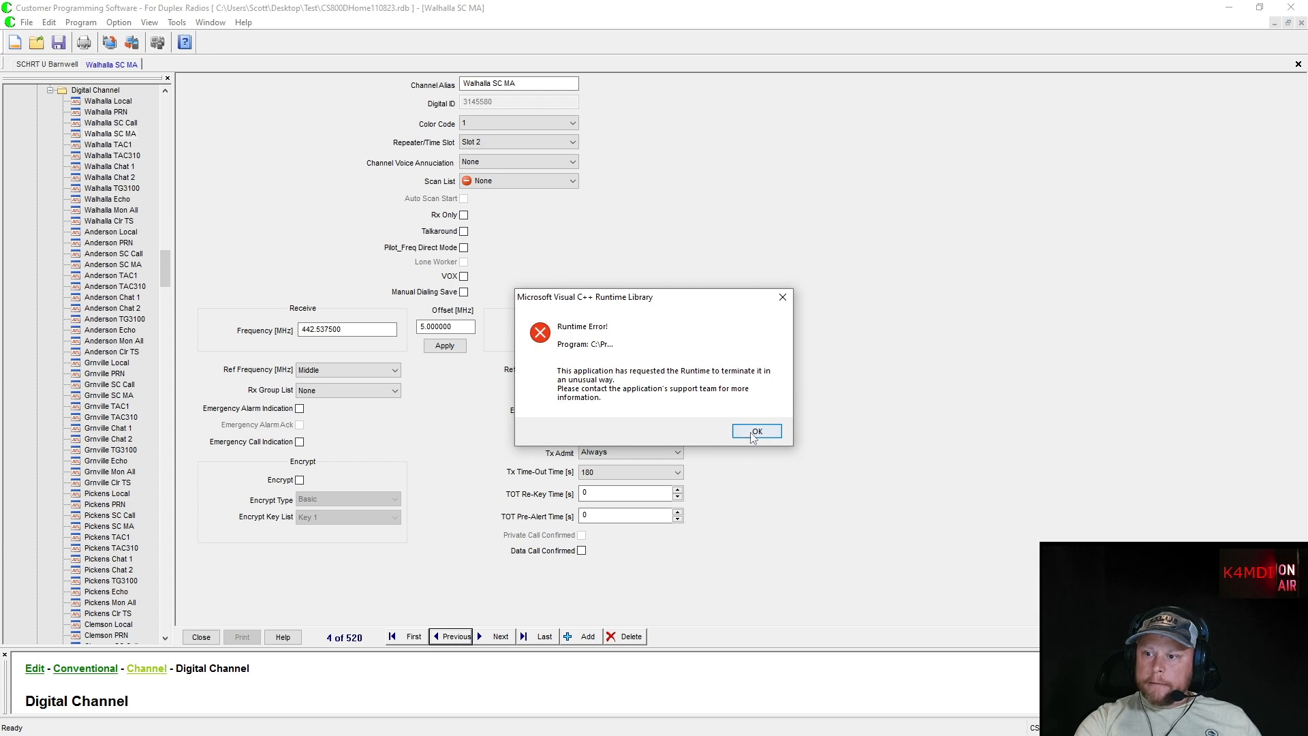
{"action": "left_click", "coordinate": [772, 434]}
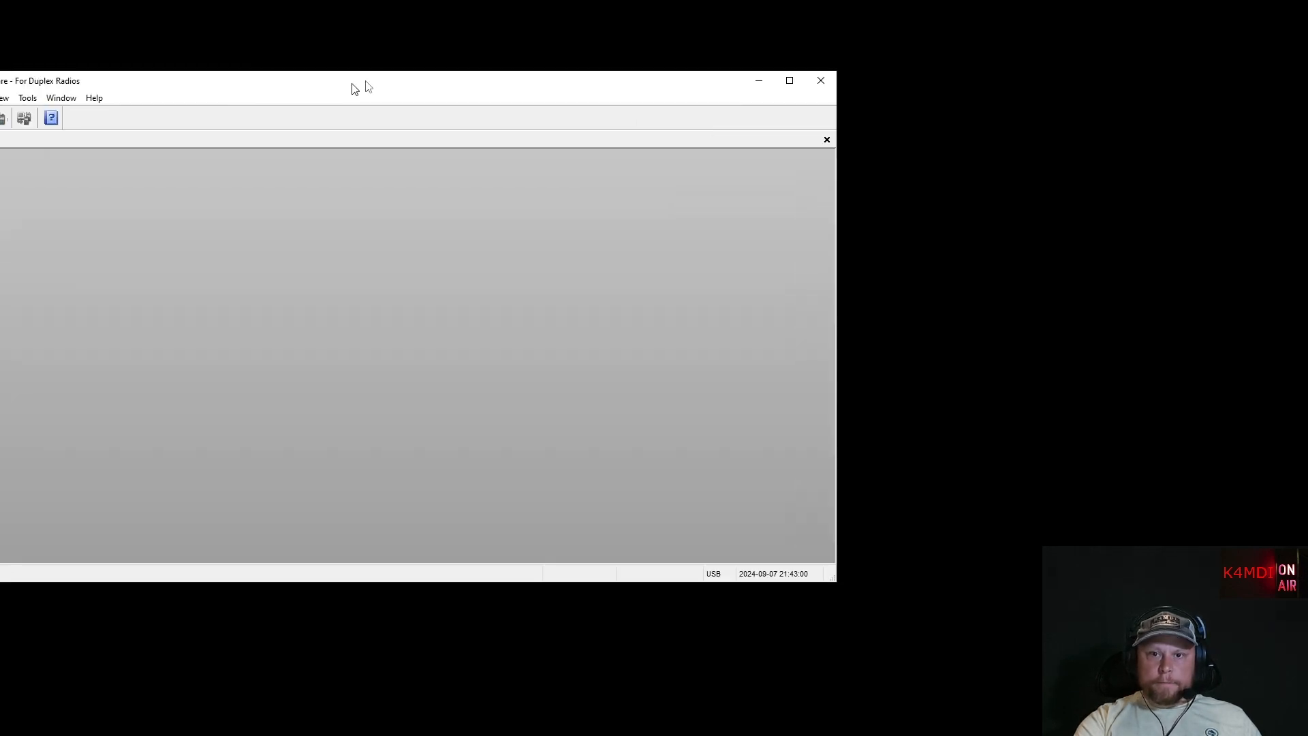
Step: Bring the restarted Customer Programming Software window fully into view and maximize it
{"action": "left_click_drag", "start_coordinate": [354, 85], "coordinate": [566, 108]}
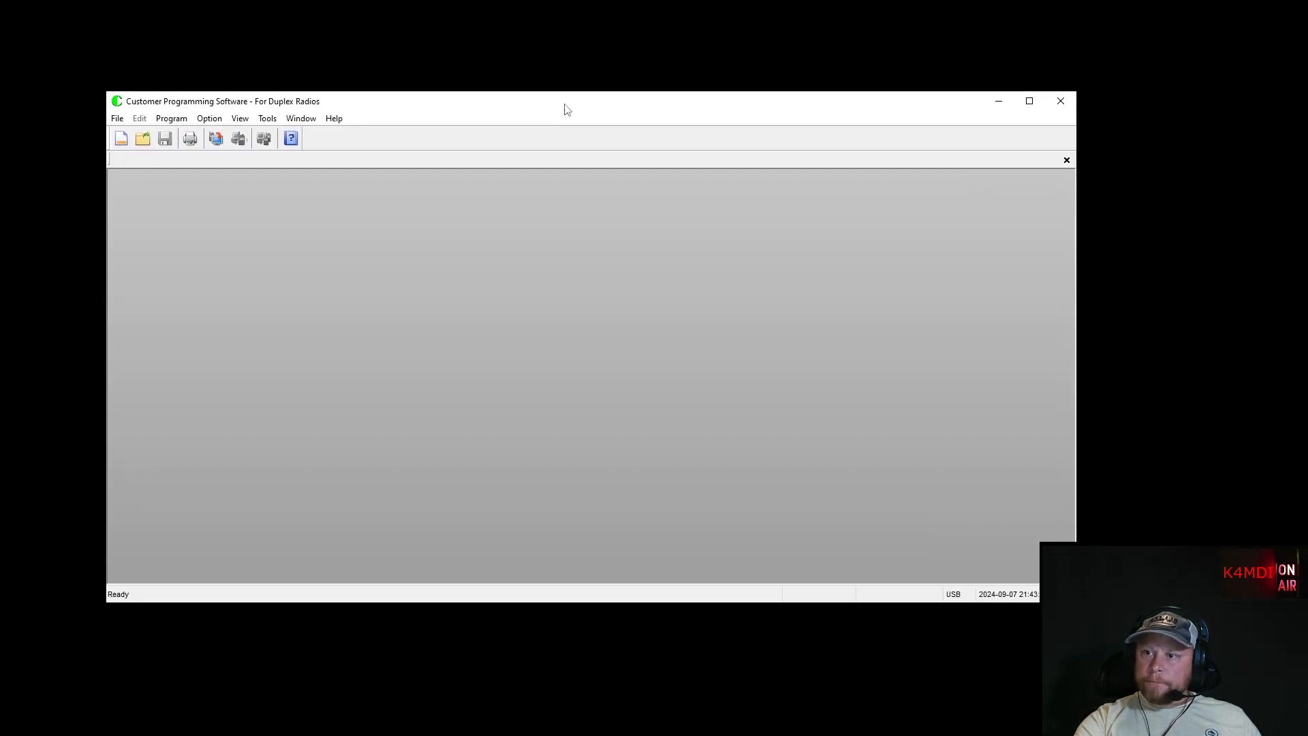
{"action": "left_click", "coordinate": [1030, 102]}
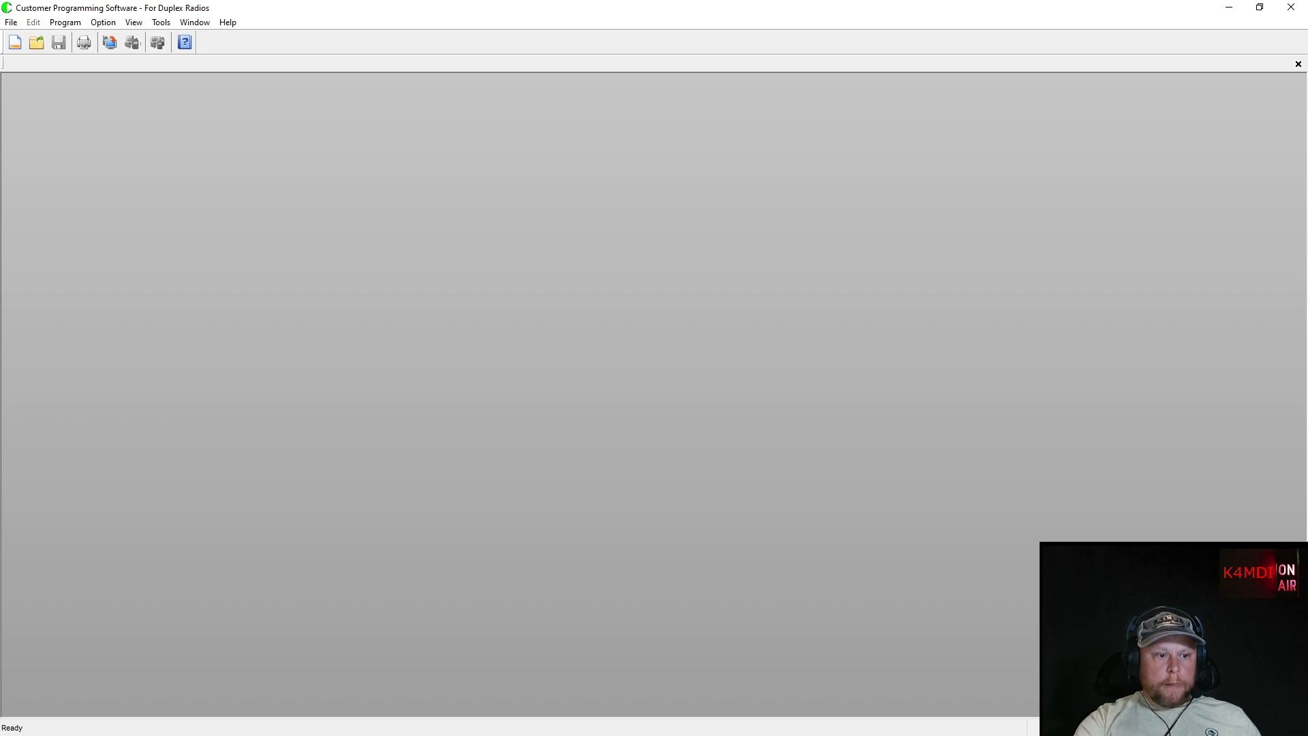
Step: Switch to the Test folder in File Explorer and open the TestChannels CSV file in a maximized Notepad window
{"action": "key", "text": "alt+Tab"}
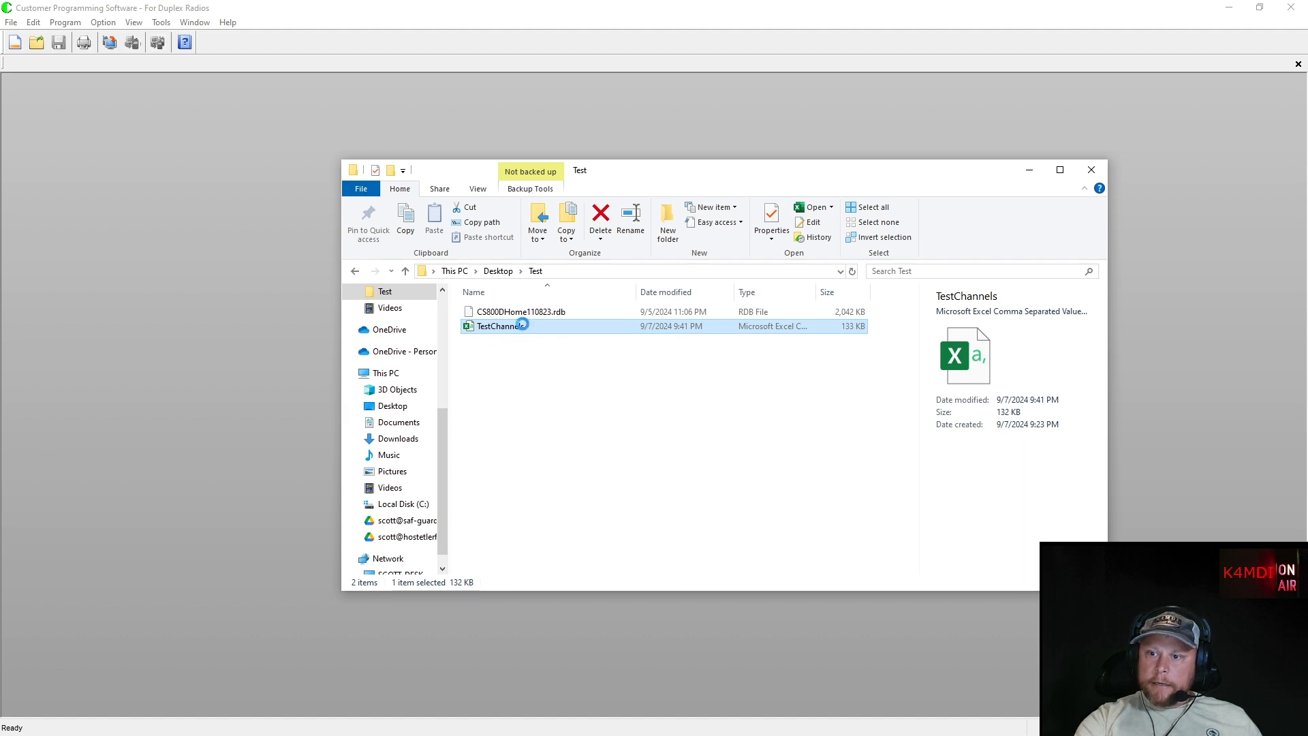
{"action": "right_click", "coordinate": [524, 326]}
{"action": "left_click", "coordinate": [563, 367]}
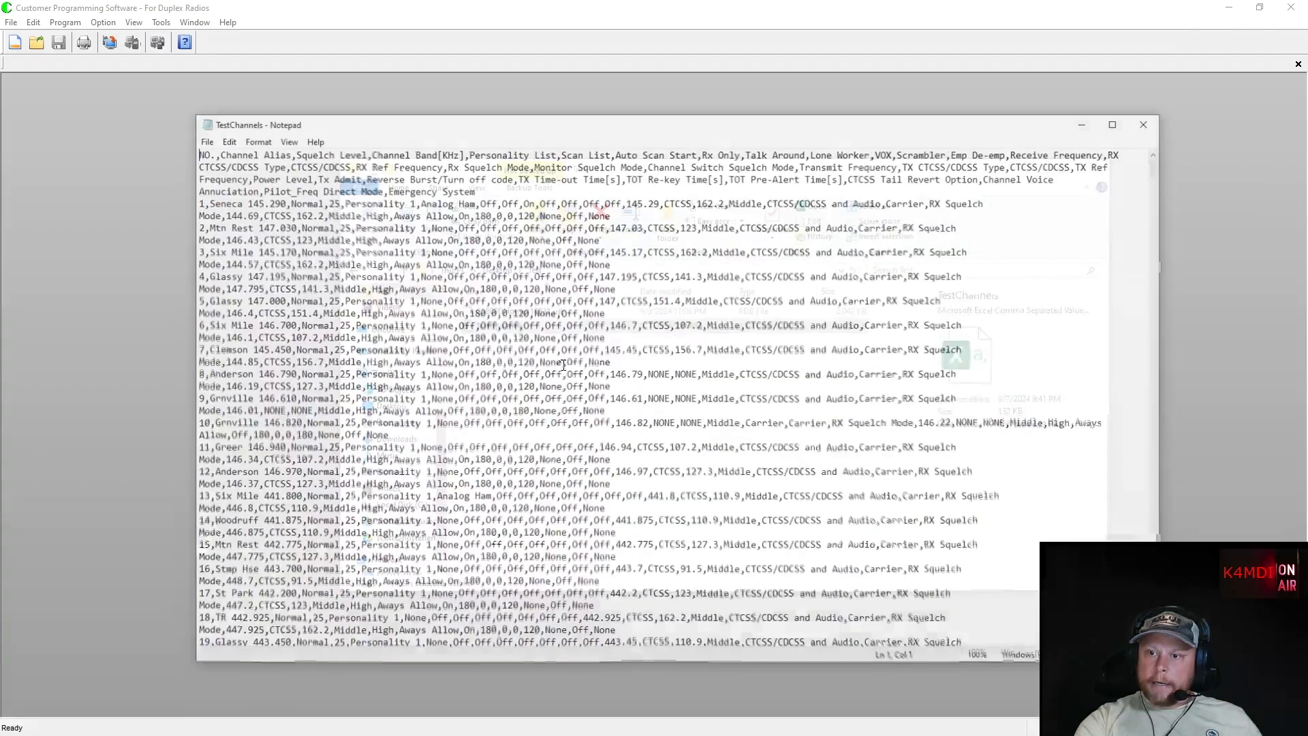
{"action": "double_click", "coordinate": [1118, 134]}
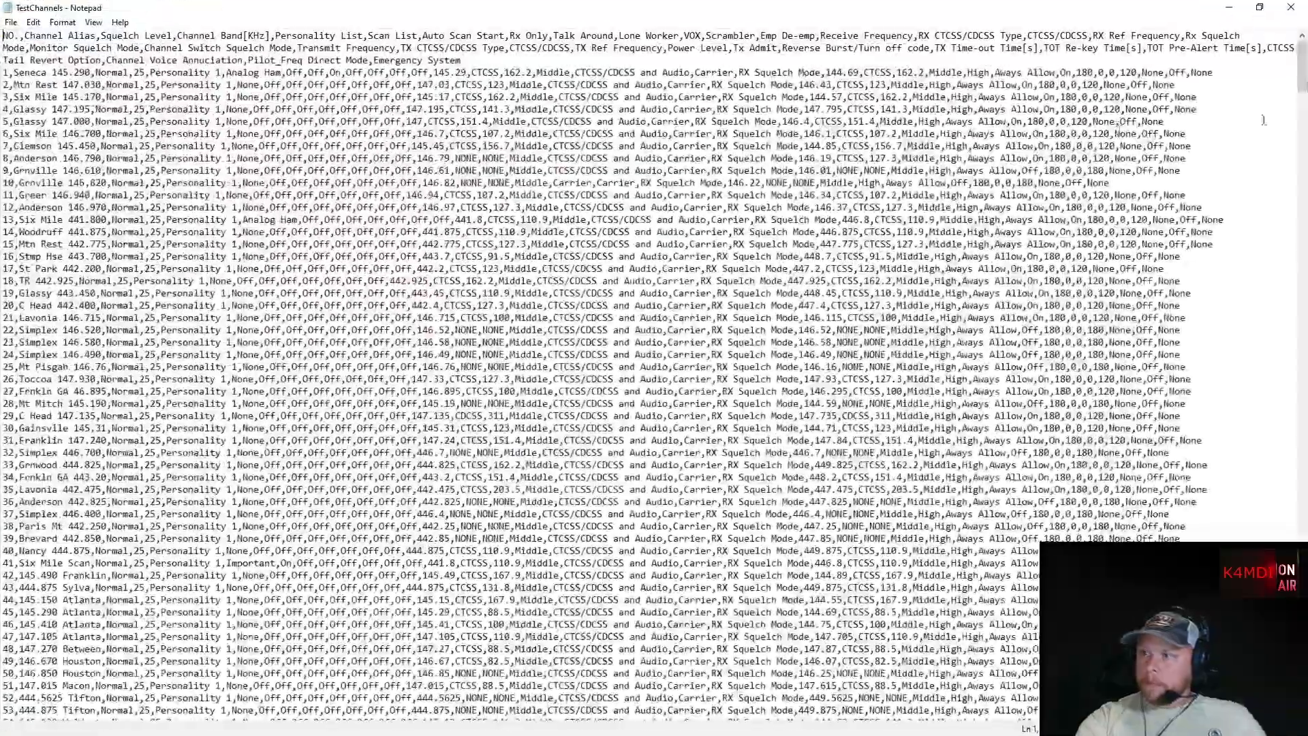
Step: Delete the trailing commas after the "SEPARATOR, DO NOT MODIFY" line between the analog and digital channels, save the file and close Notepad
{"action": "left_click_drag", "start_coordinate": [1302, 69], "coordinate": [1270, 244]}
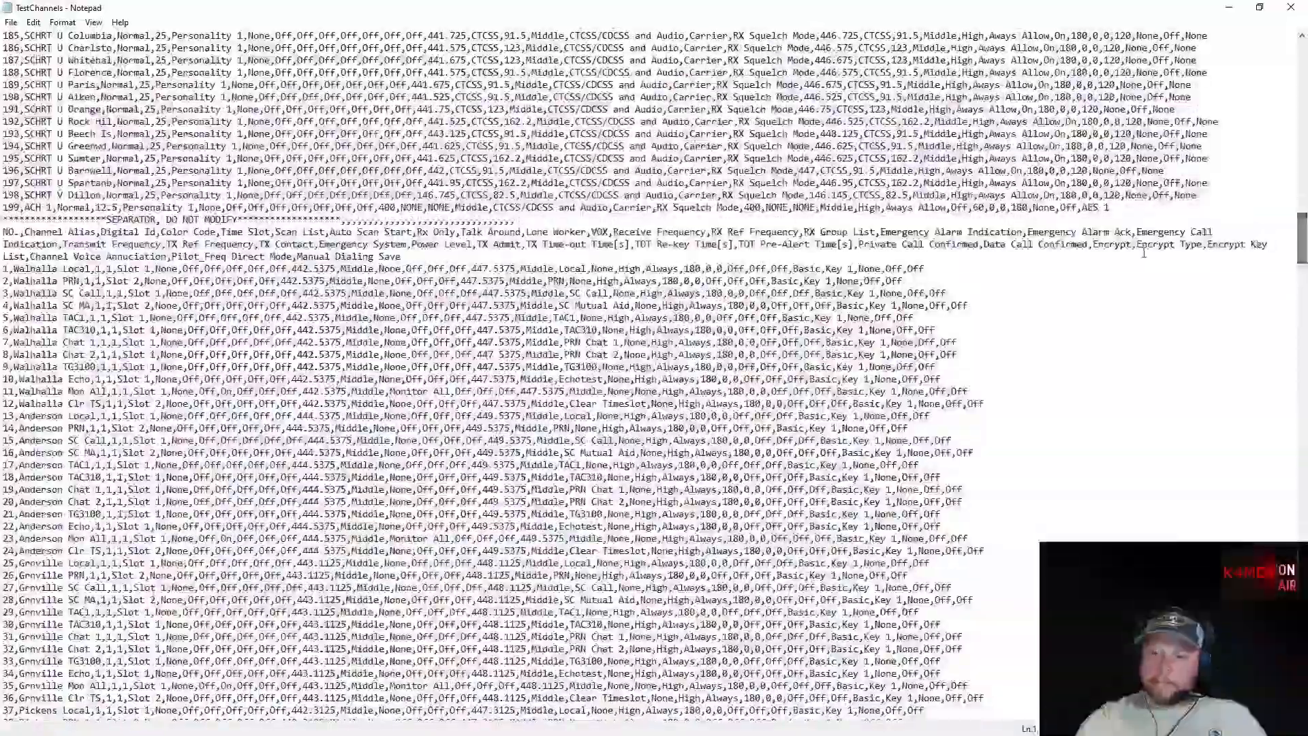
{"action": "left_click", "coordinate": [514, 221]}
{"action": "left_click_drag", "start_coordinate": [514, 221], "coordinate": [341, 220]}
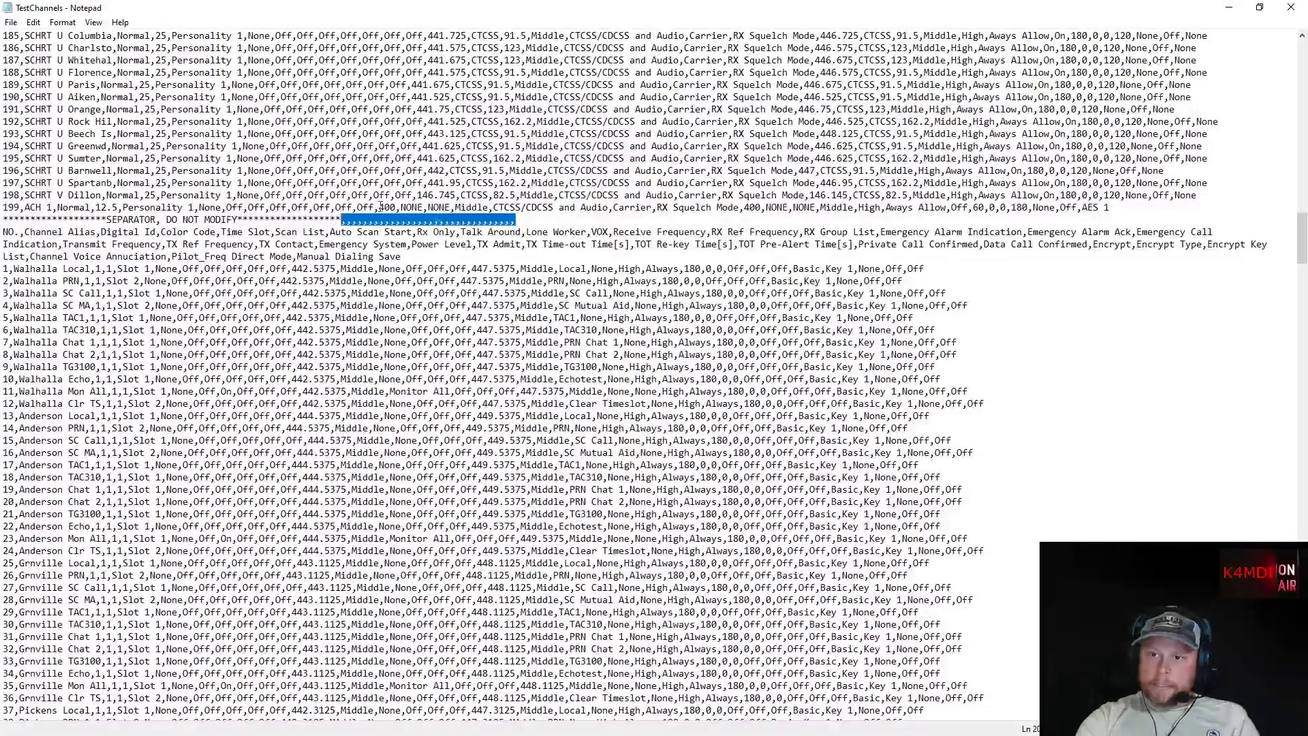
{"action": "key", "text": "Delete"}
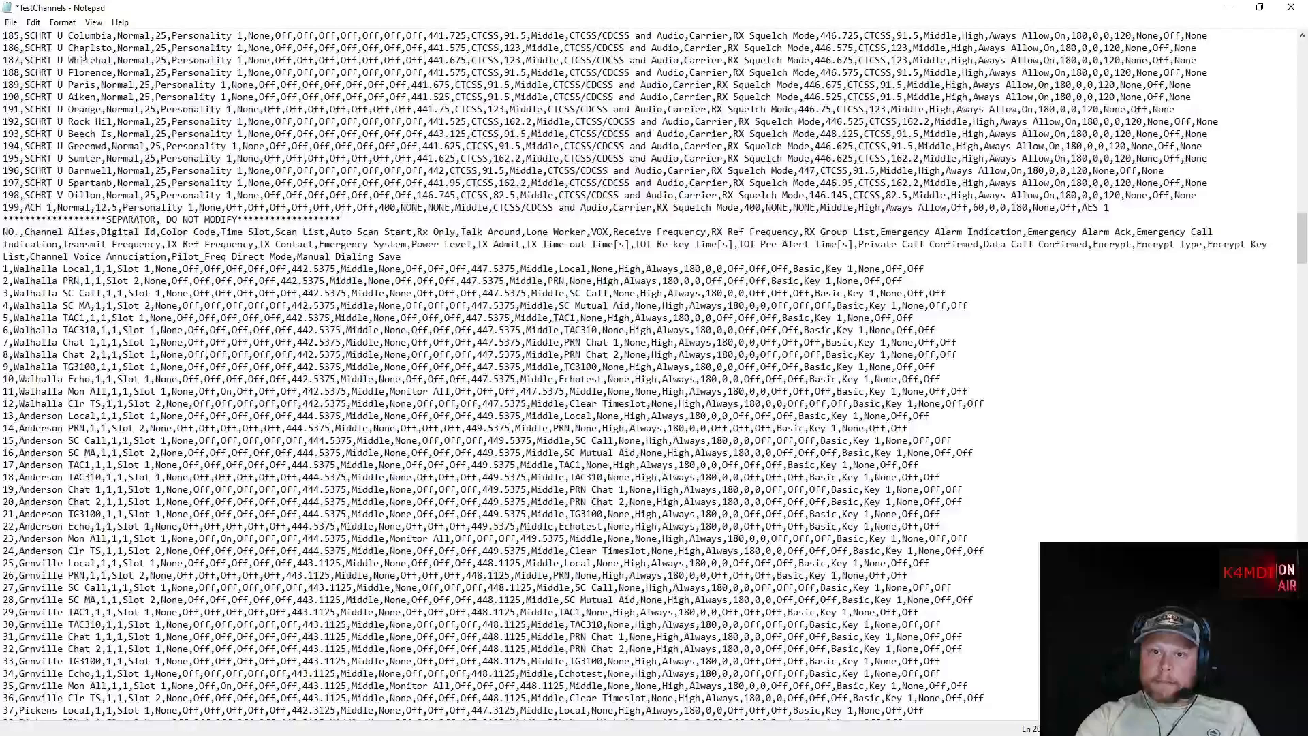
{"action": "left_click", "coordinate": [10, 22]}
{"action": "left_click", "coordinate": [35, 83]}
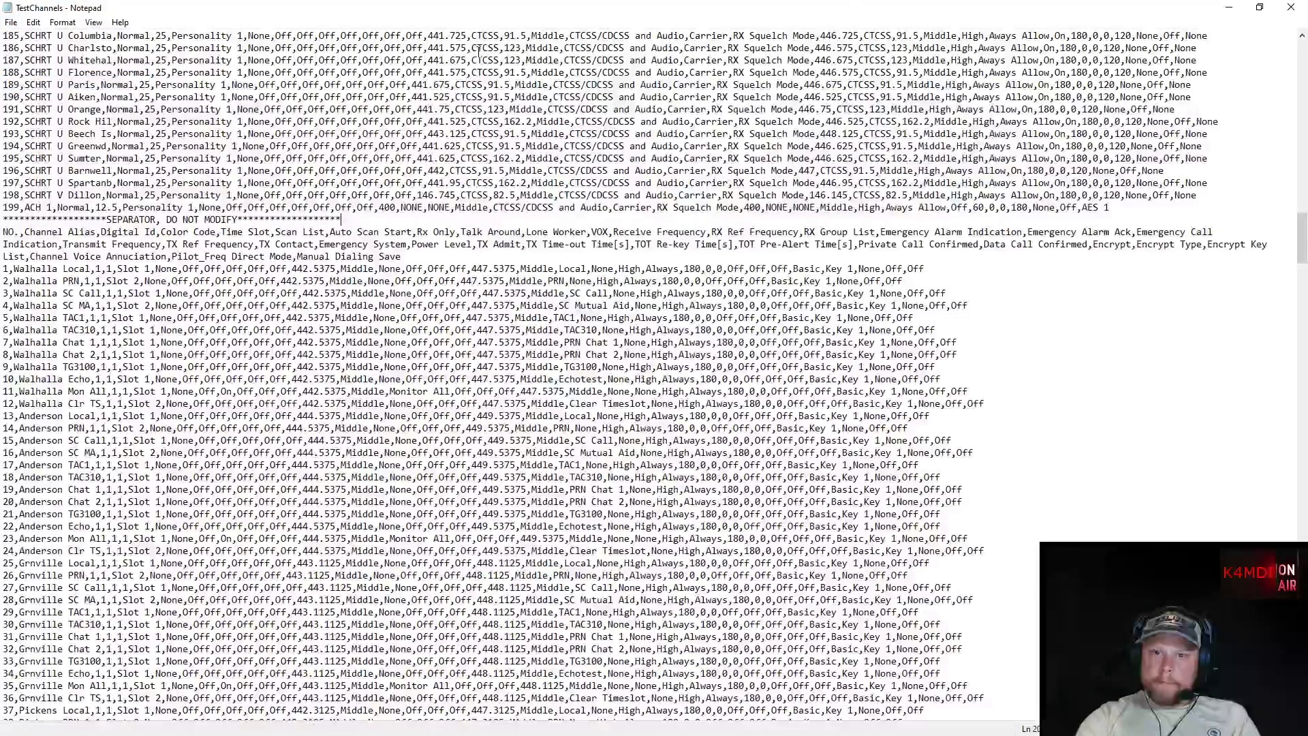
{"action": "left_click", "coordinate": [1291, 8]}
{"action": "left_click", "coordinate": [339, 26]}
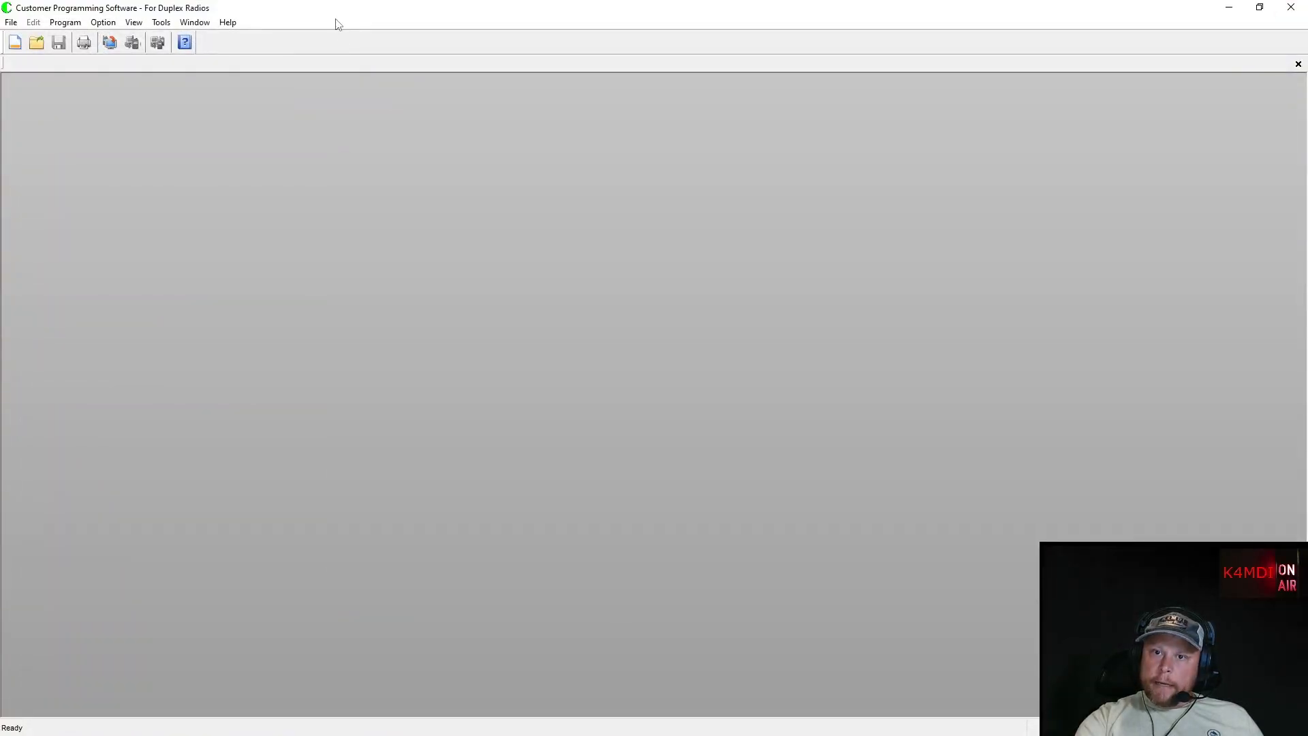
Step: Open the CS800DHome110823.rdb codeplug in the Customer Programming Software and expand its Conventional and Channel folders
{"action": "left_click", "coordinate": [37, 45]}
{"action": "double_click", "coordinate": [569, 280]}
{"action": "left_click", "coordinate": [67, 123]}
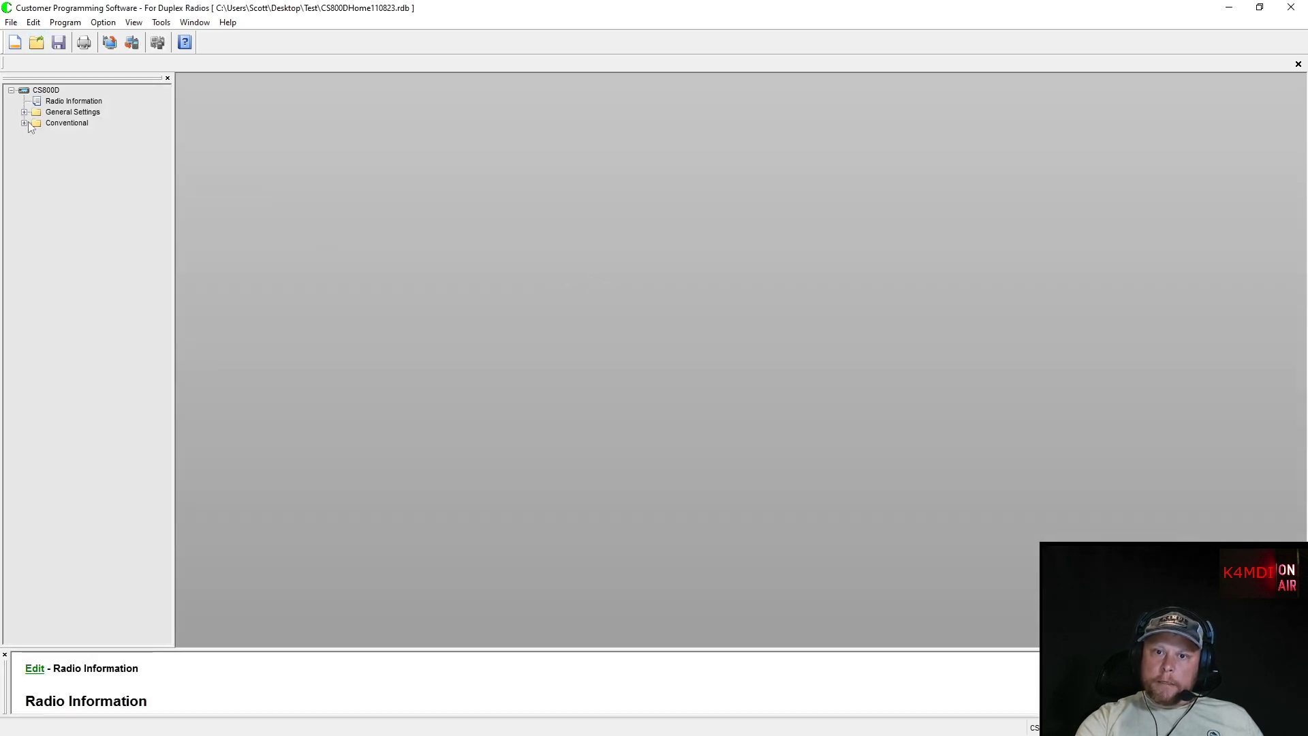
{"action": "left_click", "coordinate": [25, 122]}
{"action": "double_click", "coordinate": [72, 144]}
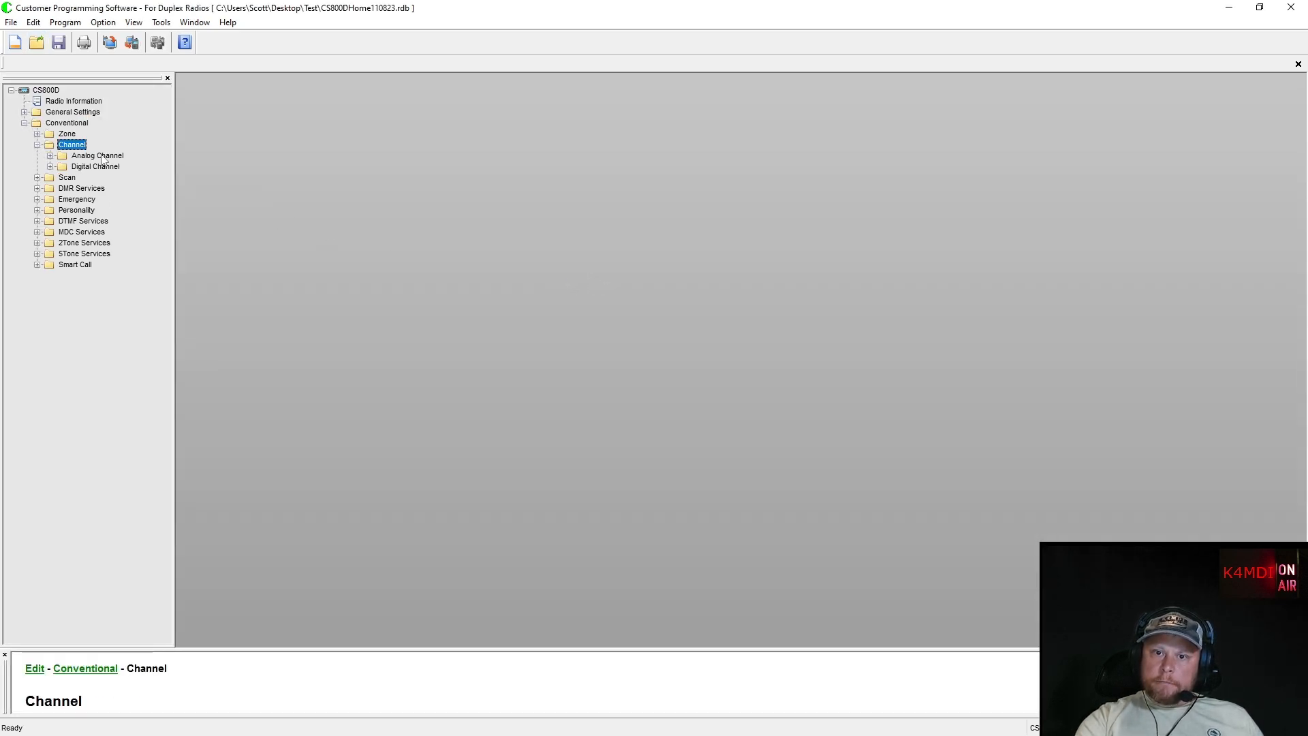
{"action": "left_click", "coordinate": [161, 23]}
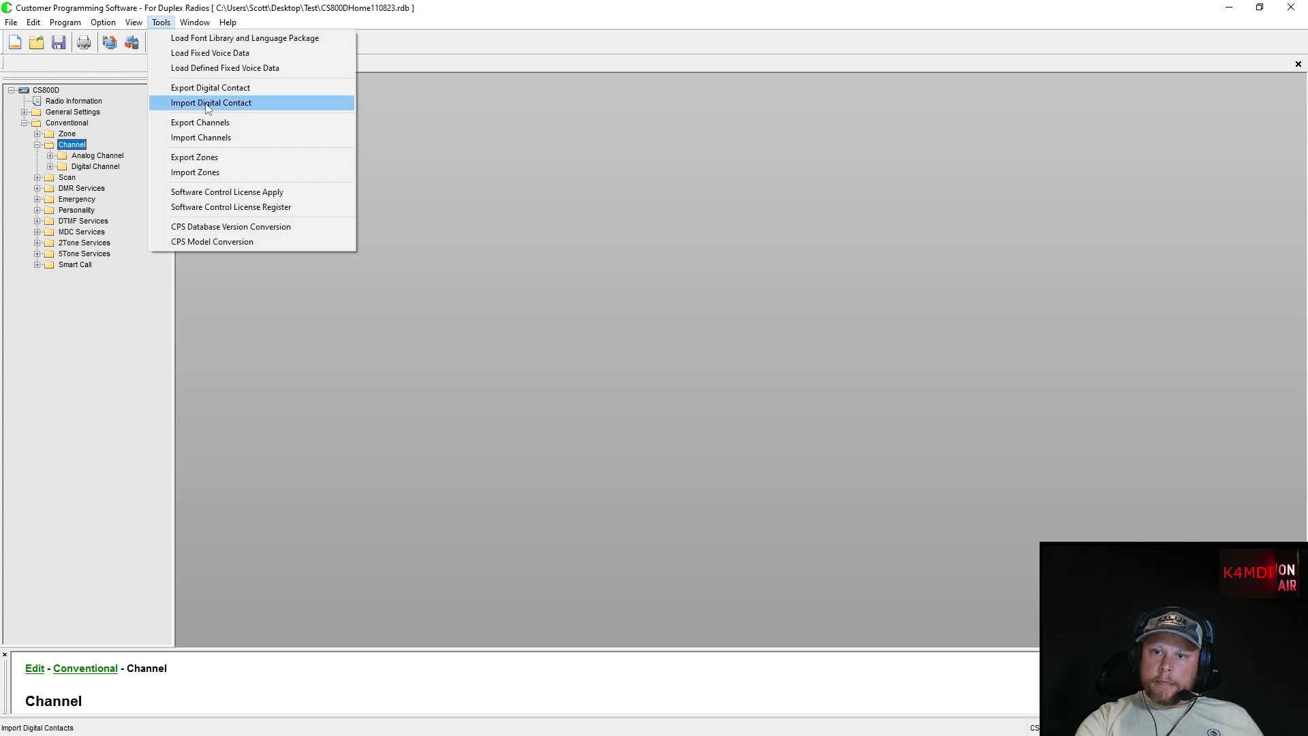
{"action": "left_click", "coordinate": [67, 13]}
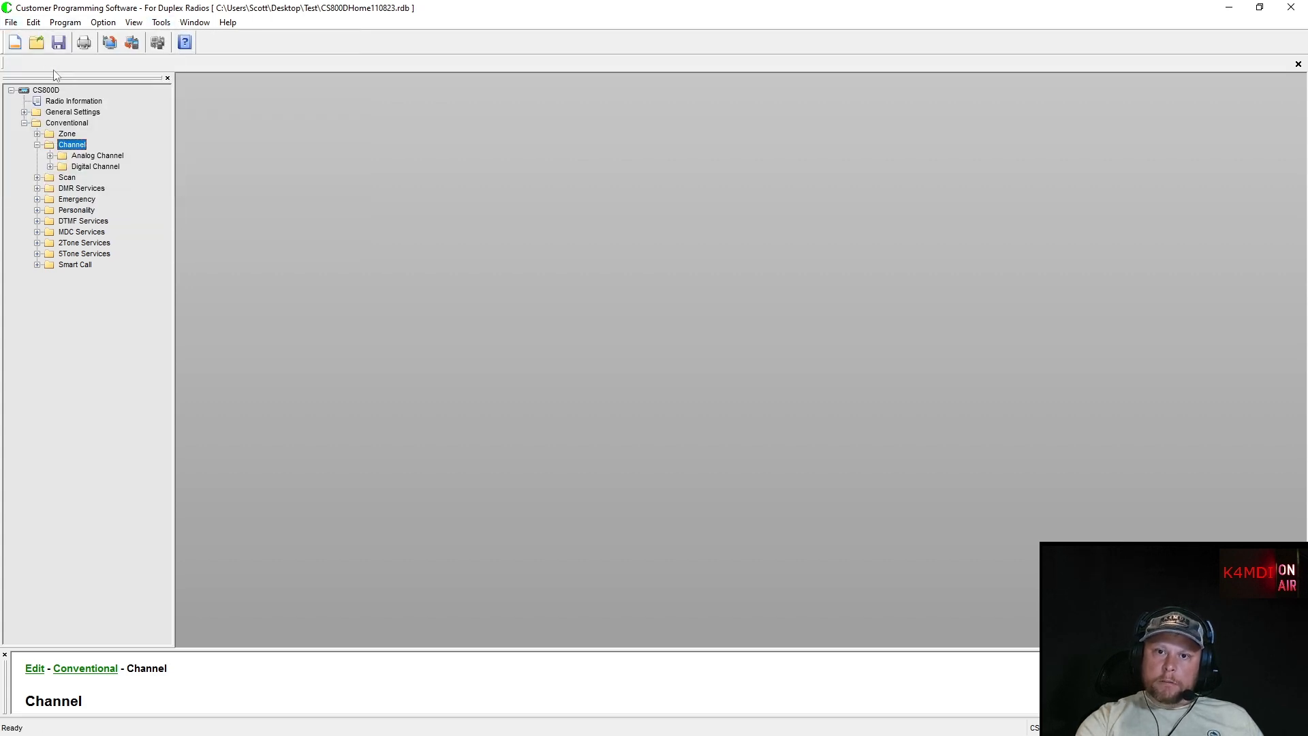
Step: Create a new blank codeplug for the CS800D radio
{"action": "left_click", "coordinate": [15, 42]}
{"action": "left_click", "coordinate": [628, 339]}
{"action": "left_click", "coordinate": [766, 325]}
{"action": "left_click", "coordinate": [766, 326]}
{"action": "left_click", "coordinate": [692, 402]}
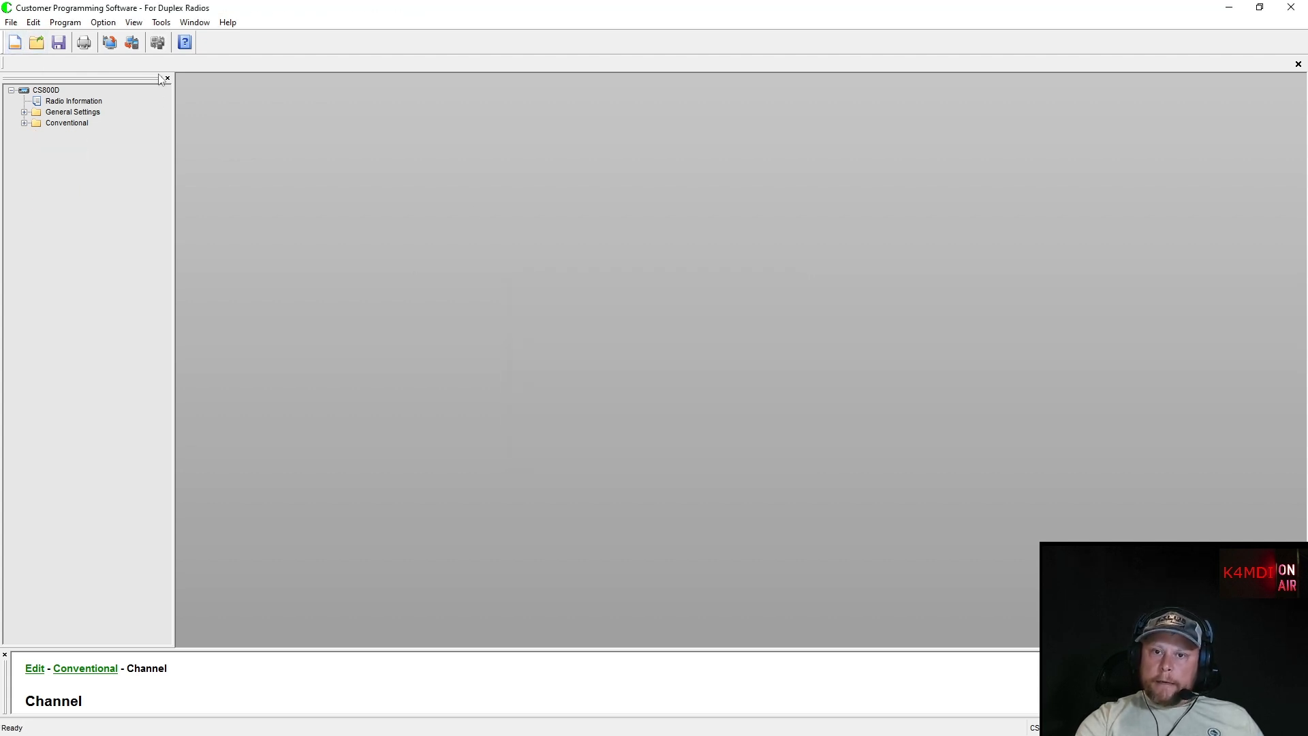
Step: Expand the Conventional folder down to the Analog Channel and Digital Channel lists to check the new codeplug's default channels
{"action": "double_click", "coordinate": [42, 122]}
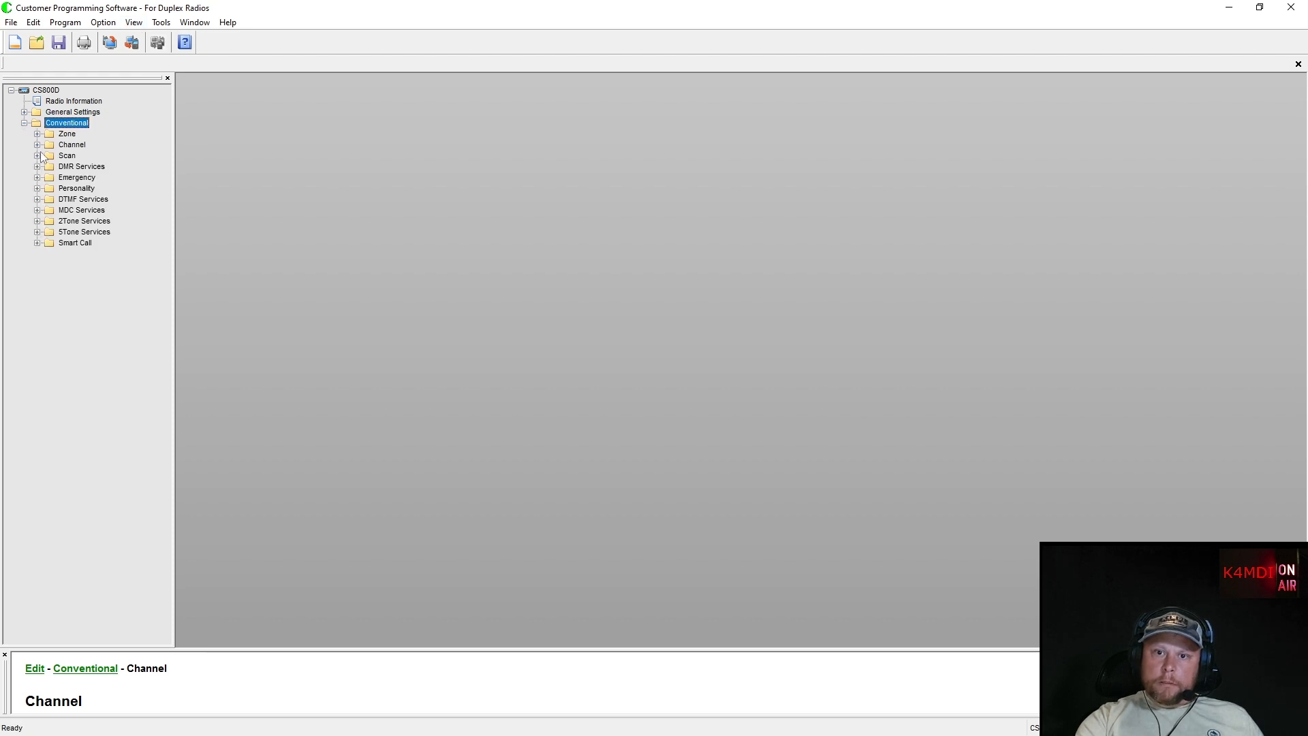
{"action": "double_click", "coordinate": [46, 144]}
{"action": "double_click", "coordinate": [59, 157]}
{"action": "double_click", "coordinate": [55, 177]}
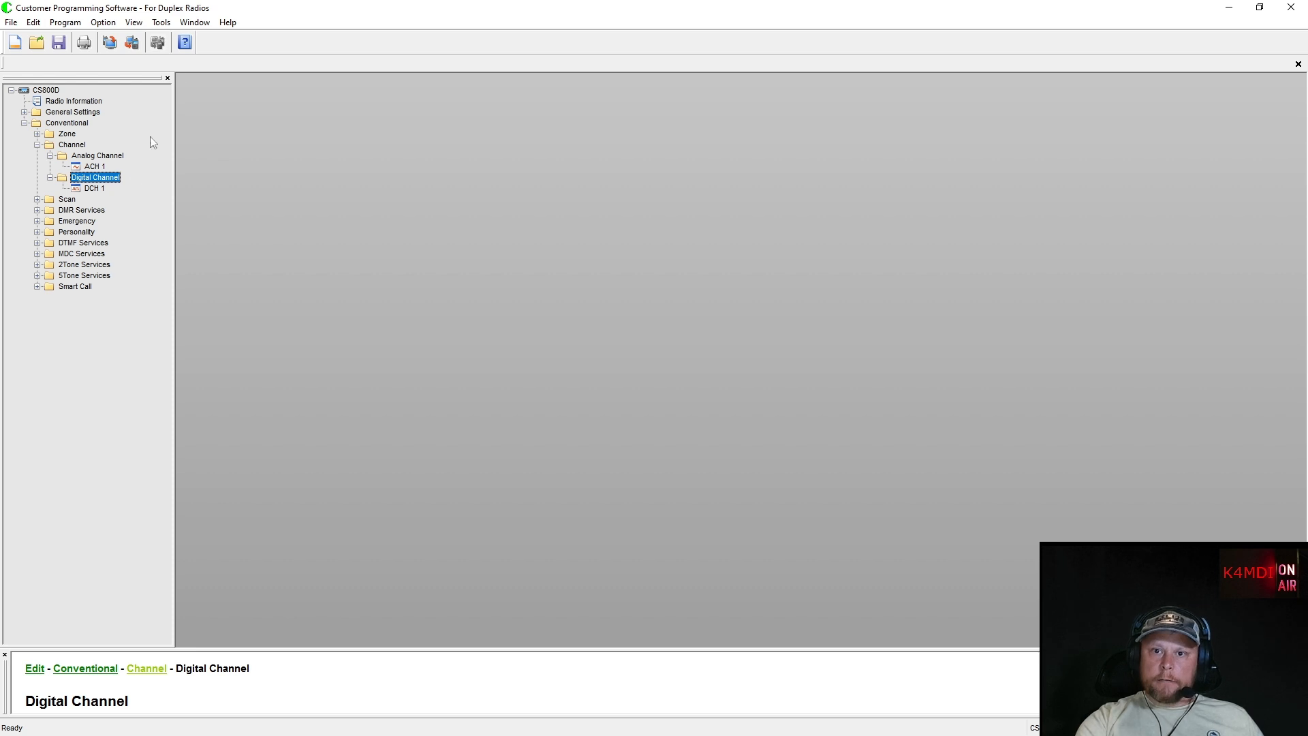
Step: Import the channels from the TestChannels CSV file into the new codeplug
{"action": "left_click", "coordinate": [163, 26]}
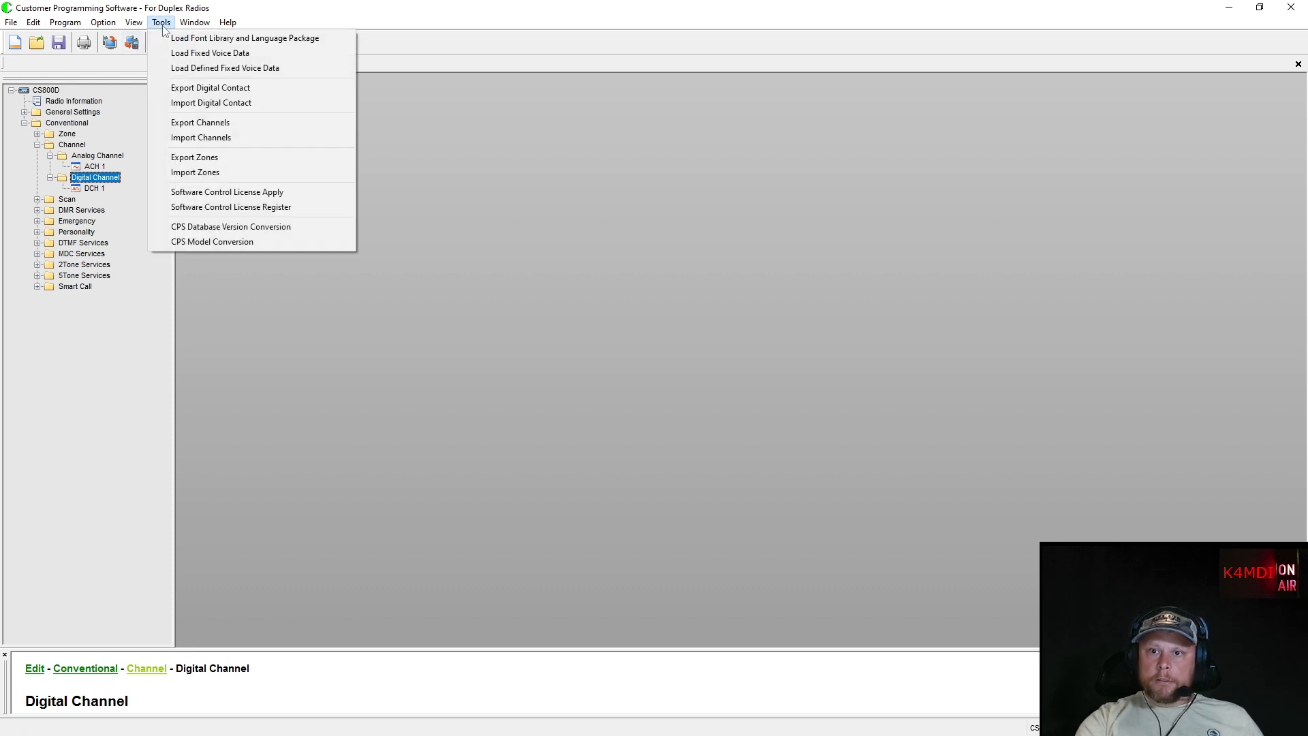
{"action": "left_click", "coordinate": [202, 137]}
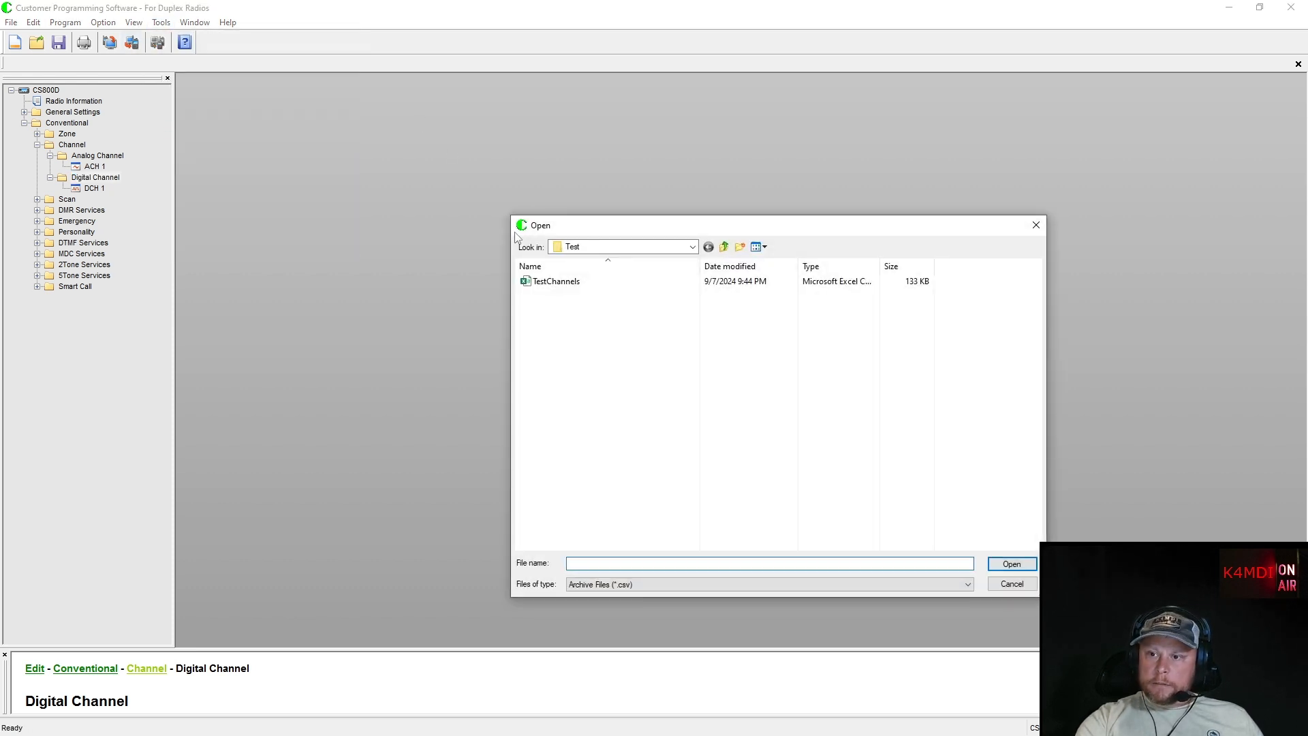
{"action": "left_click", "coordinate": [556, 281]}
{"action": "left_click", "coordinate": [1025, 565]}
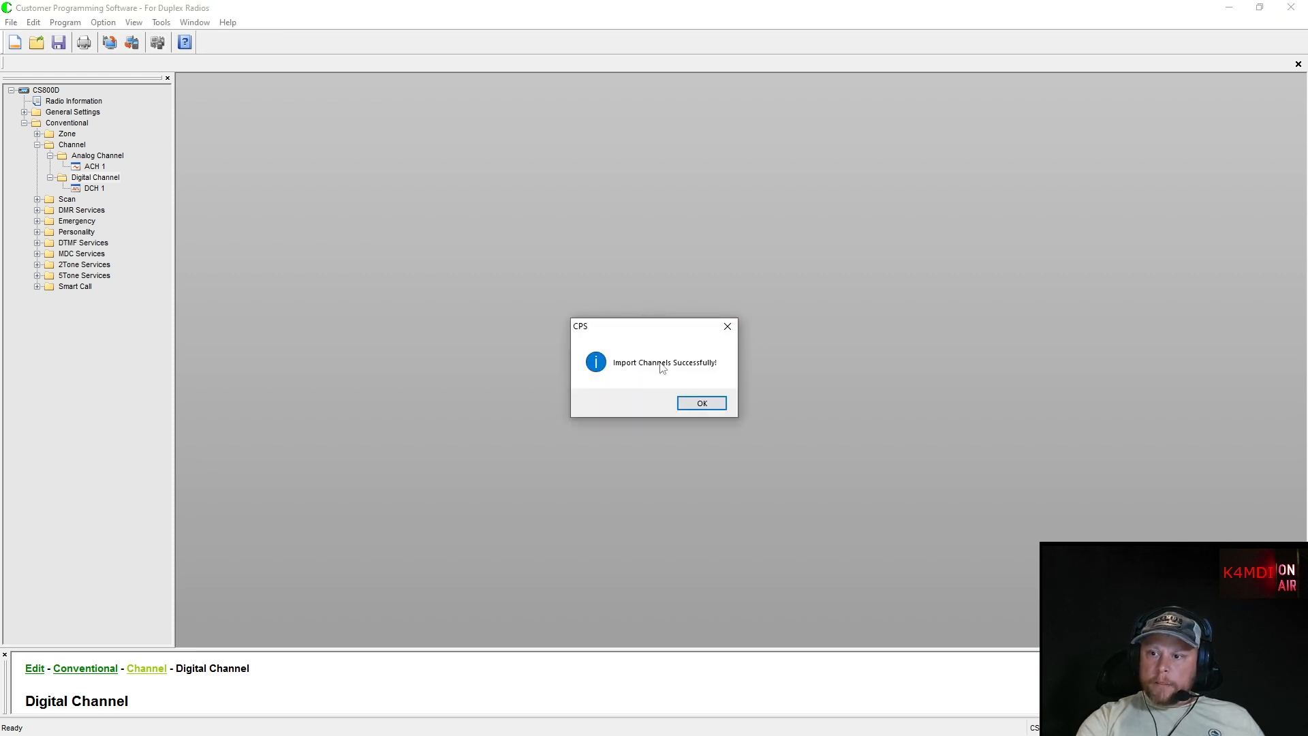
{"action": "left_click", "coordinate": [708, 404]}
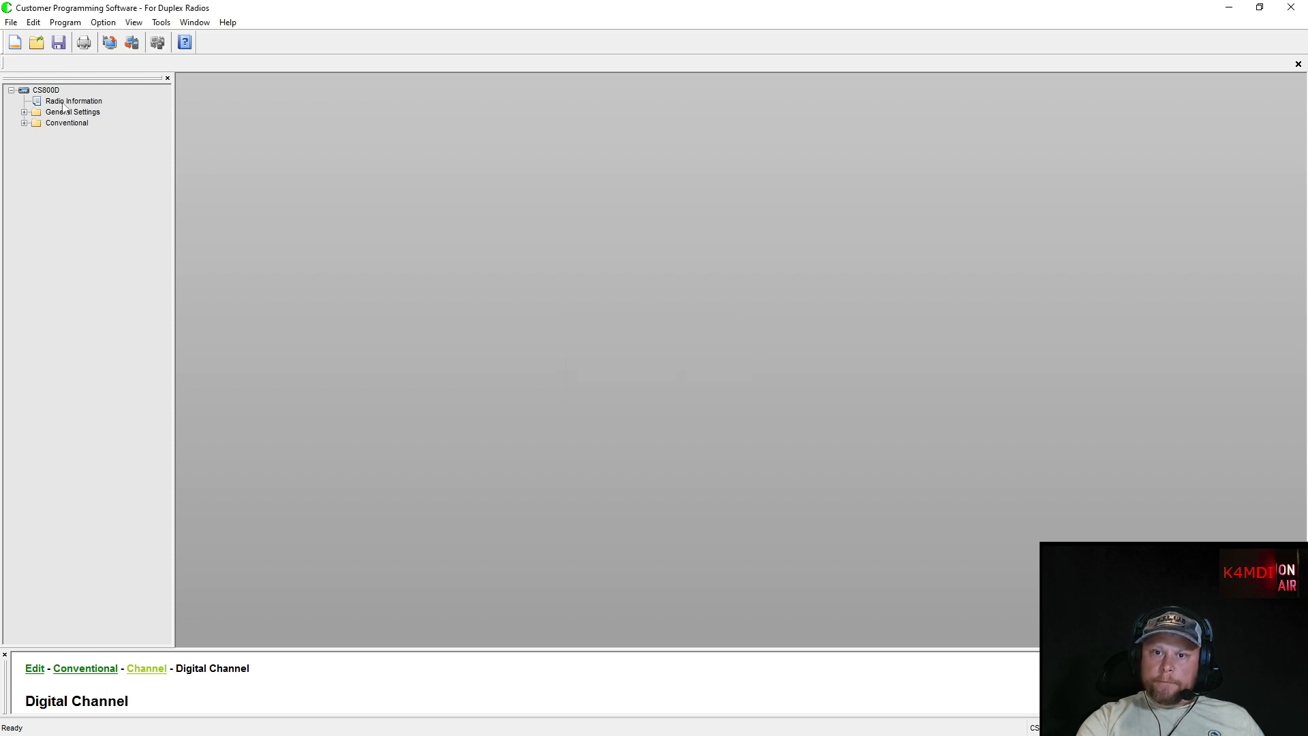
Step: Examine the imported channels in the Analog Channel and Digital Channel lists under Conventional, collapsing each list after review
{"action": "left_click", "coordinate": [24, 123]}
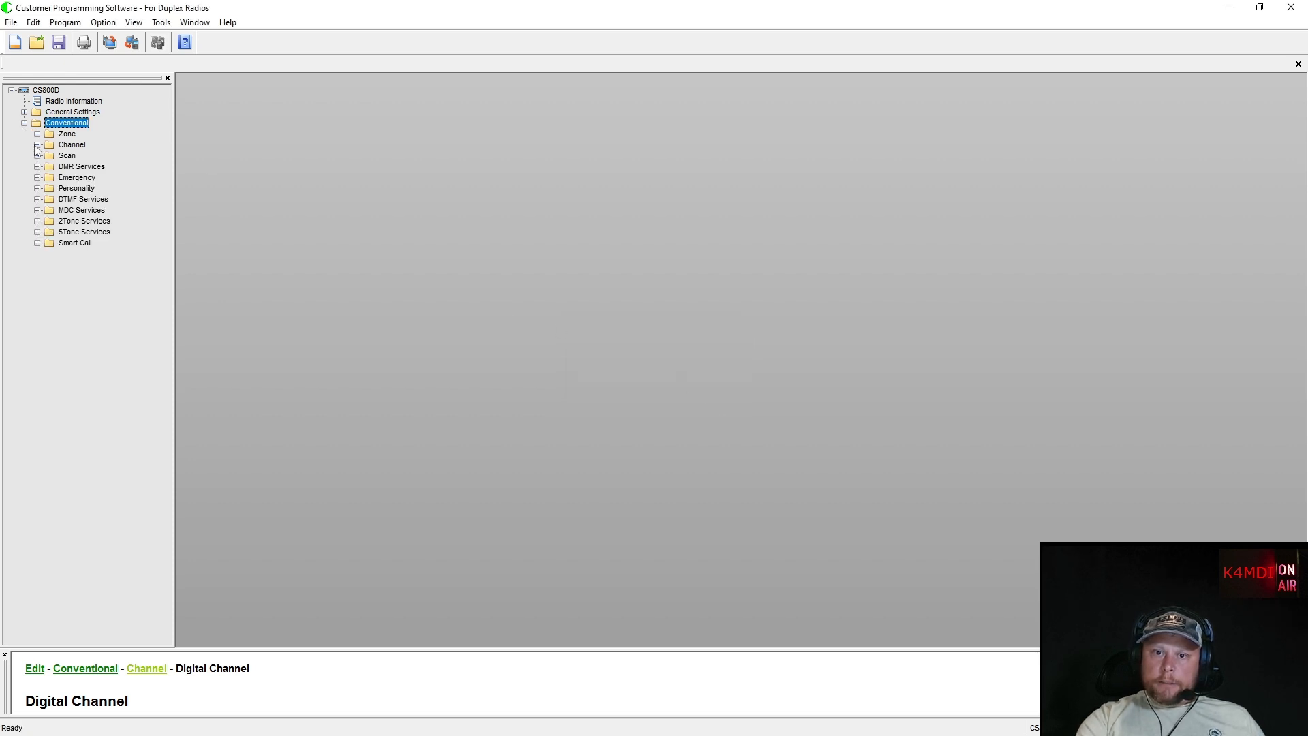
{"action": "left_click", "coordinate": [38, 145]}
{"action": "left_click", "coordinate": [49, 156]}
{"action": "left_click_drag", "start_coordinate": [163, 198], "coordinate": [183, 154]}
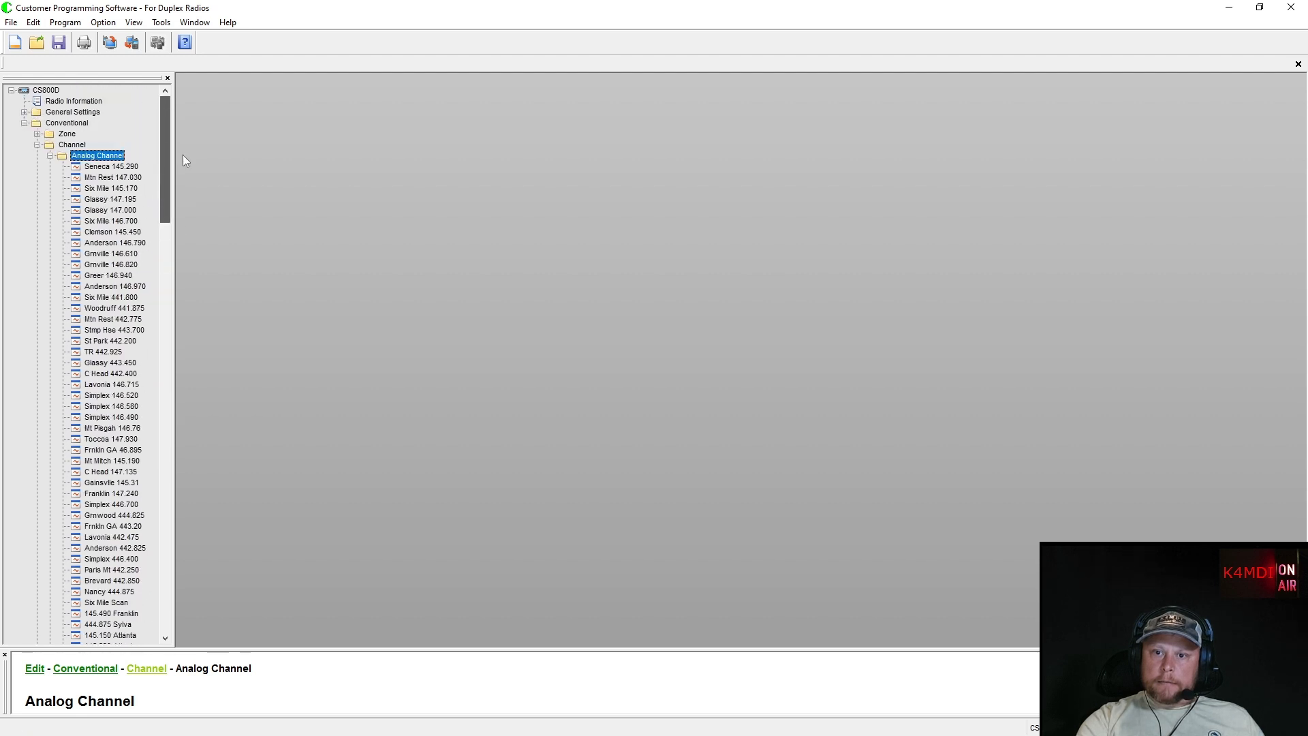
{"action": "left_click", "coordinate": [51, 156]}
{"action": "left_click", "coordinate": [50, 166]}
{"action": "left_click_drag", "start_coordinate": [161, 133], "coordinate": [179, 96]}
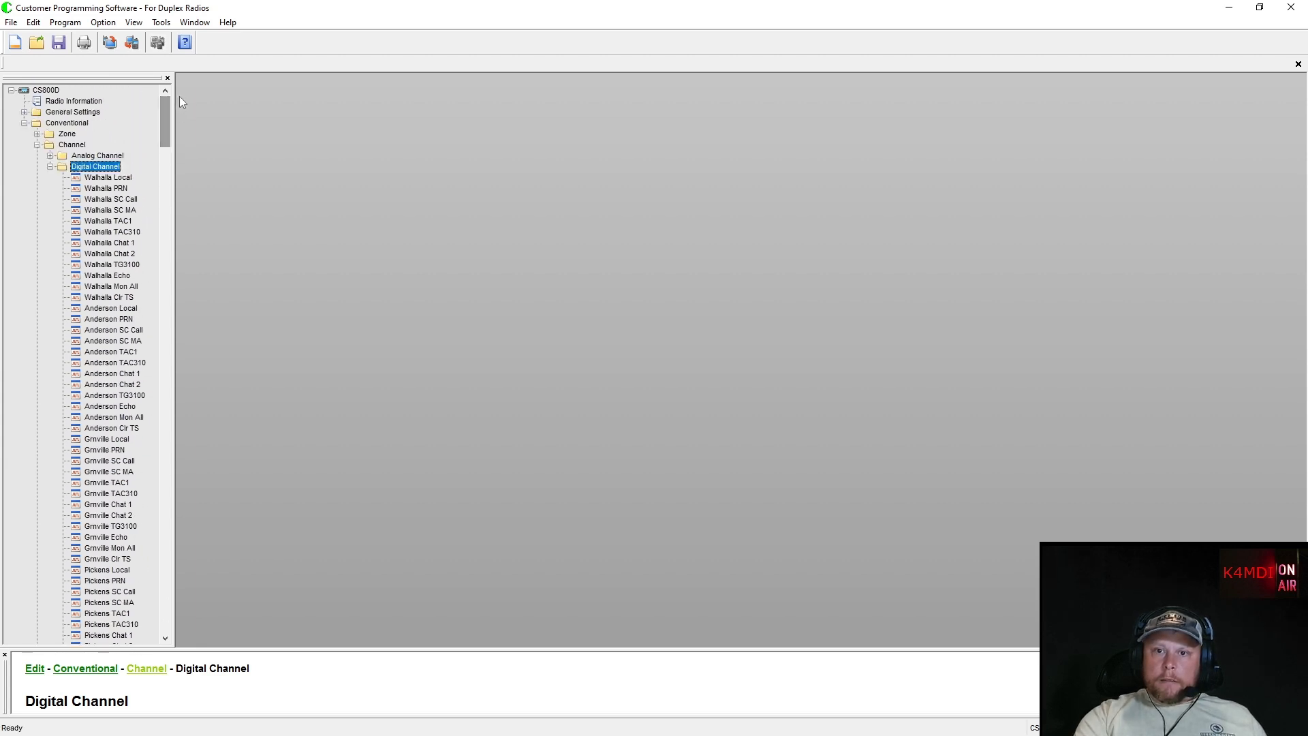
{"action": "left_click", "coordinate": [49, 167]}
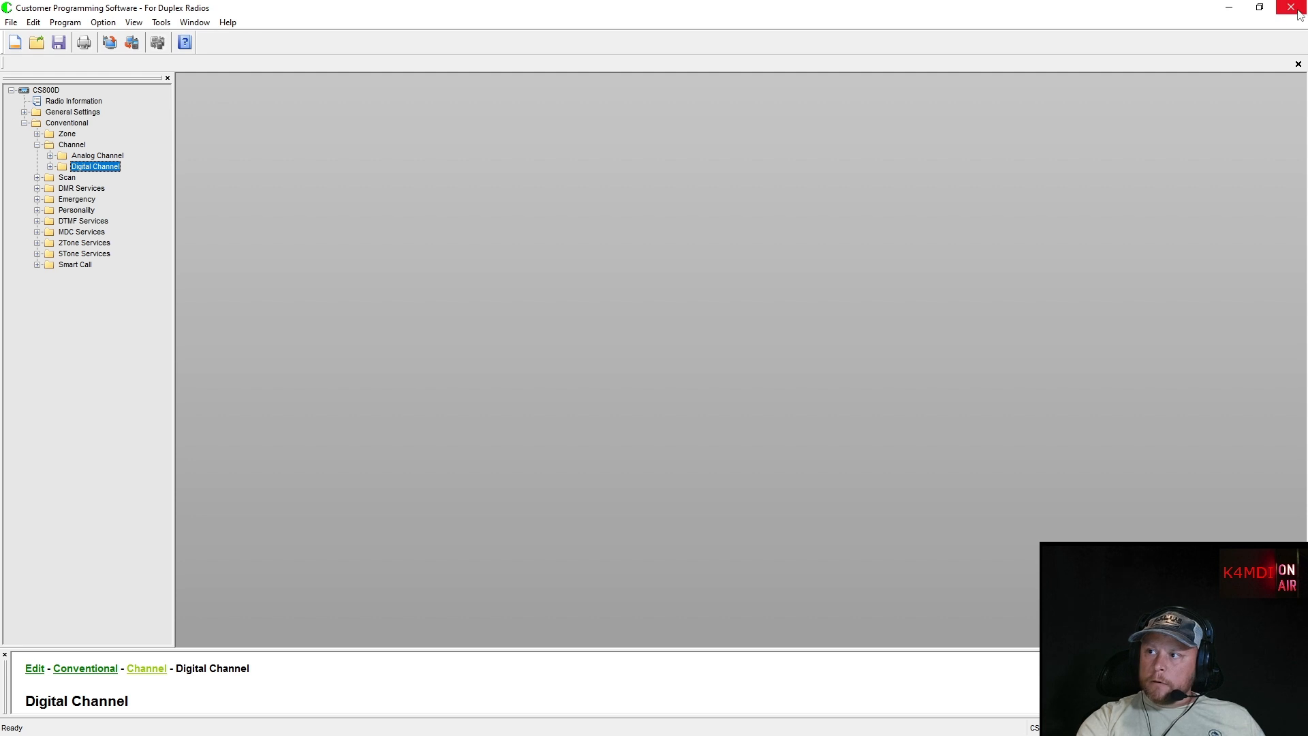